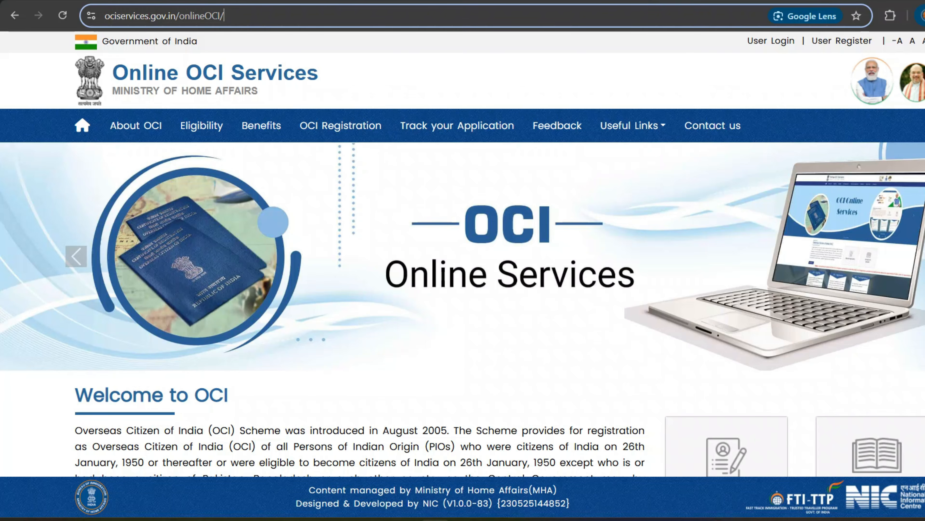
# Select the full igod.gov.in Indian Missions web address in the browser's address bar.
pyautogui.moveTo(223, 15); pyautogui.dragTo(104, 16)
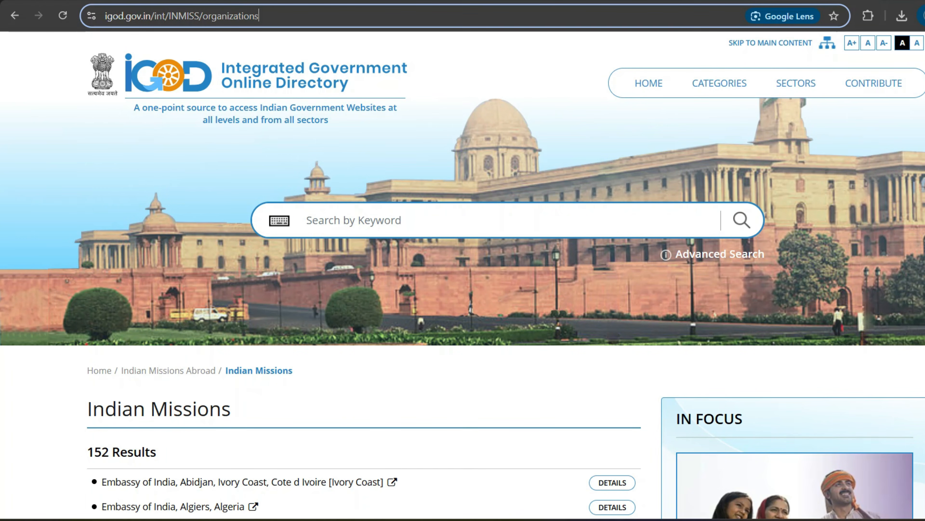
pyautogui.moveTo(260, 16); pyautogui.dragTo(105, 16)
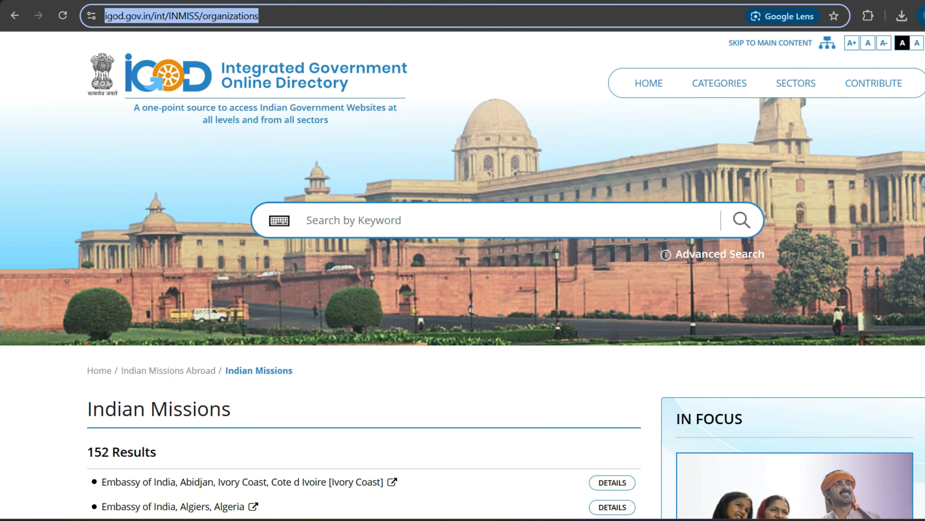
# Scroll through the iGOD Indian Missions embassy list, then select the ociservices.gov.in address.
pyautogui.click(451, 379)
pyautogui.scroll(-6, 452, 379)
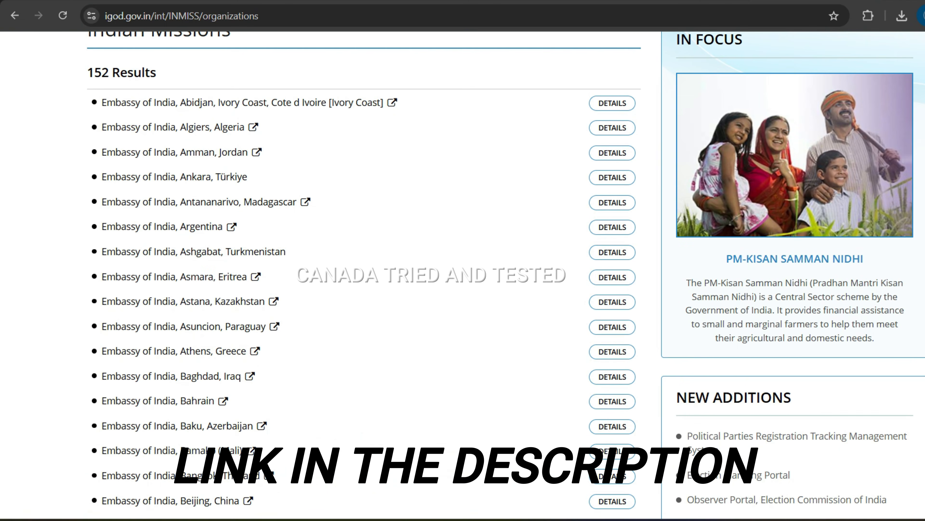
pyautogui.scroll(-10, 364, 273)
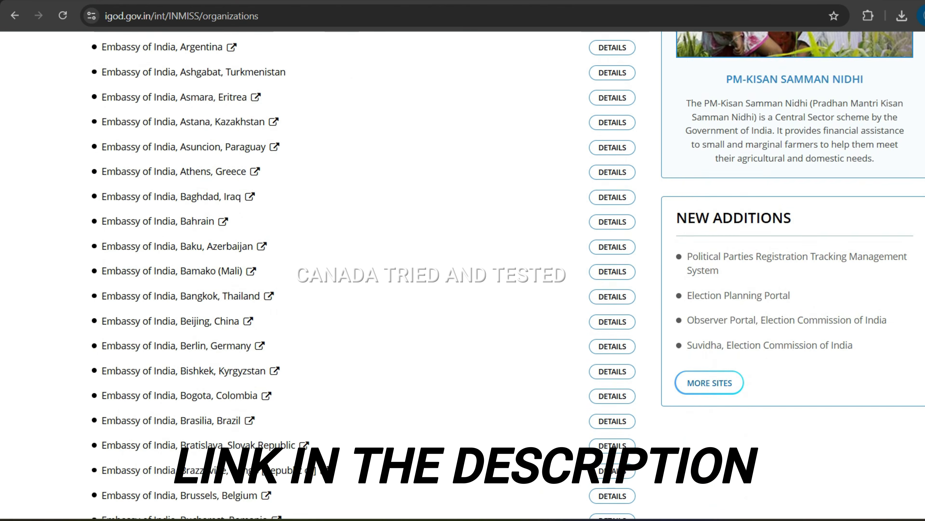
pyautogui.scroll(-15, 365, 273)
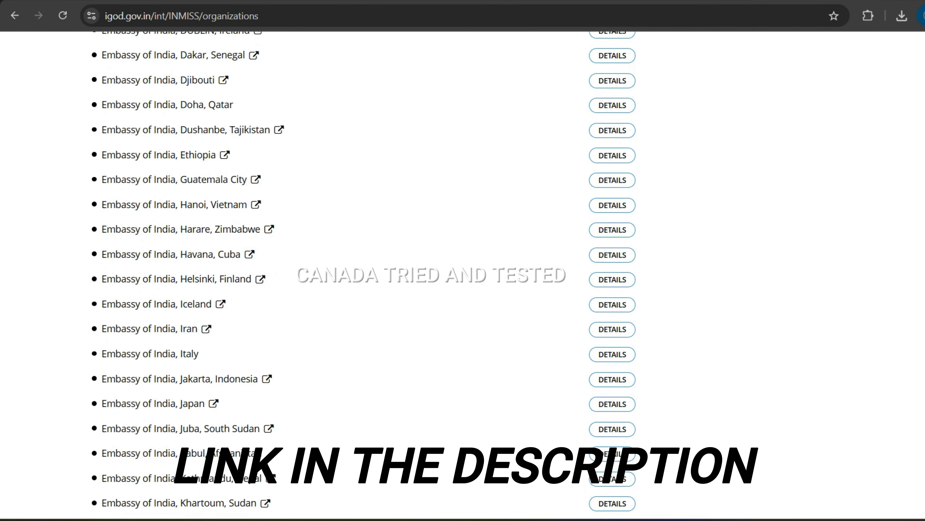
pyautogui.scroll(-2, 364, 273)
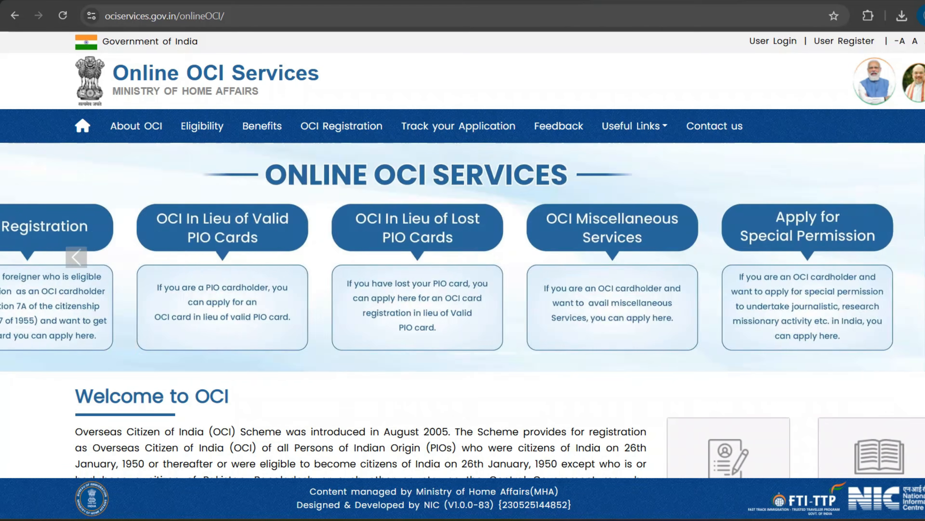
pyautogui.moveTo(225, 17); pyautogui.dragTo(105, 16)
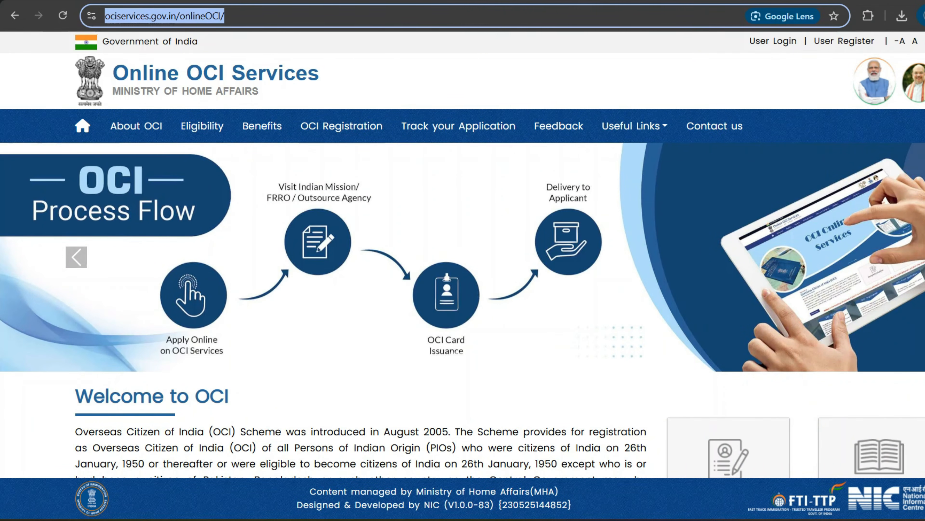
# Scroll down to OCI - Registration and proceed to the registration section.
pyautogui.scroll(-4, 463, 255)
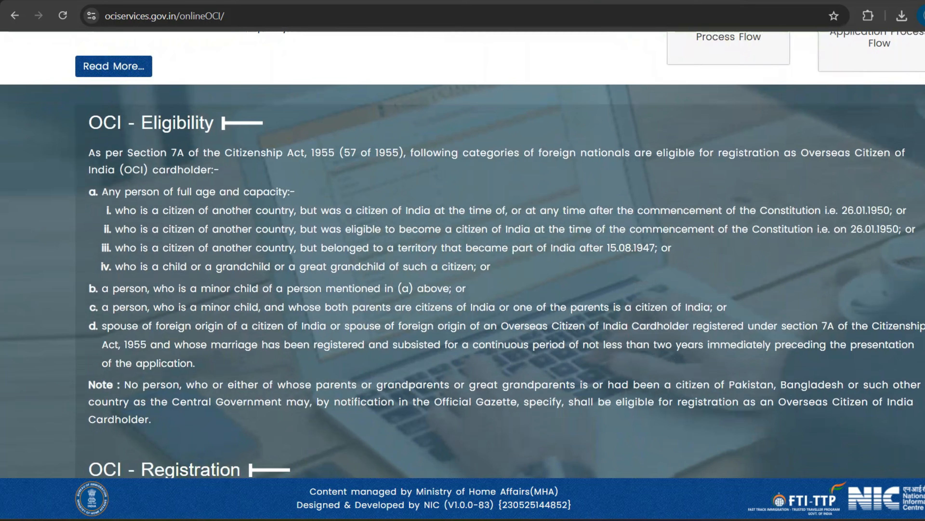
pyautogui.scroll(-6, 153, 292)
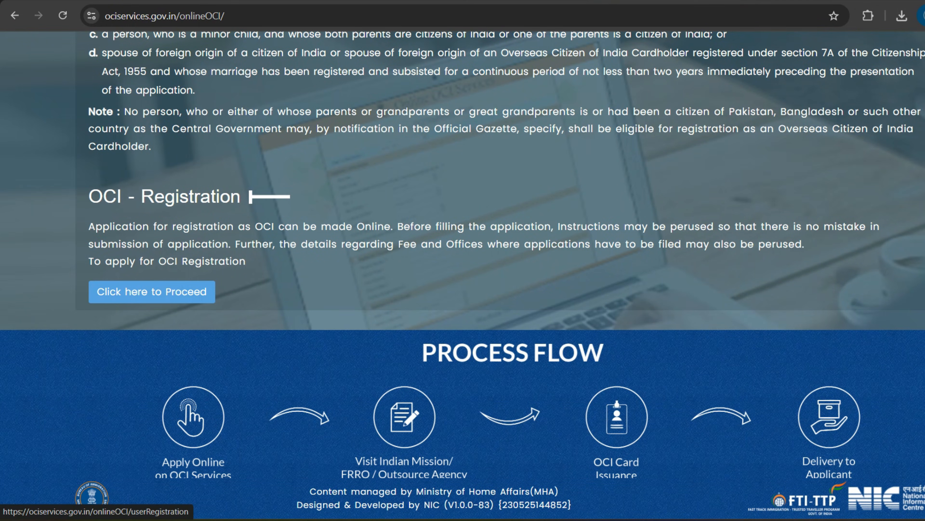
pyautogui.click(152, 292)
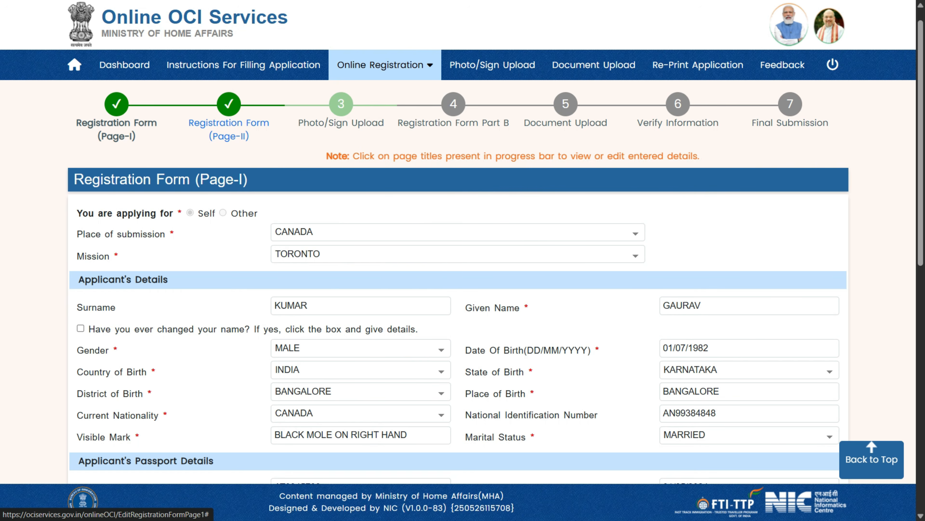
# Start a New OCI Registration as an Indian Origin Applicant.
pyautogui.click(385, 64)
pyautogui.moveTo(389, 93)
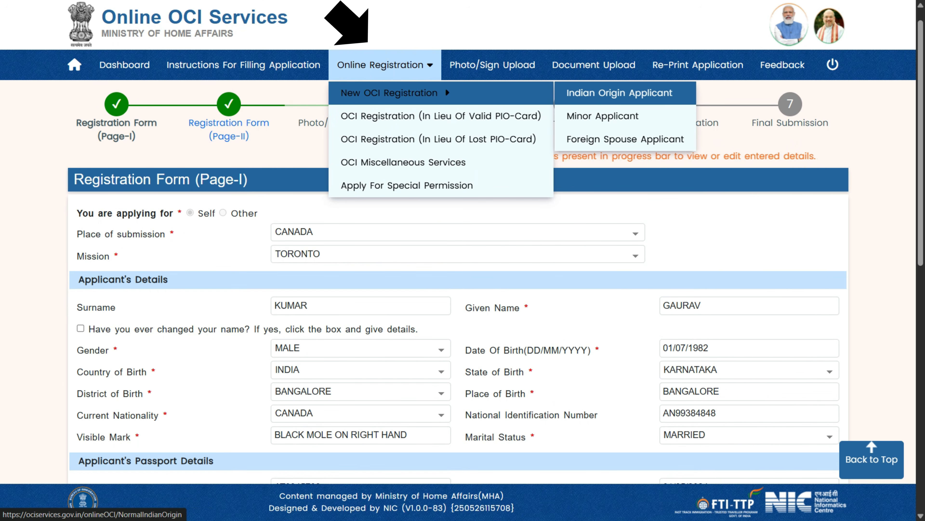
pyautogui.click(619, 93)
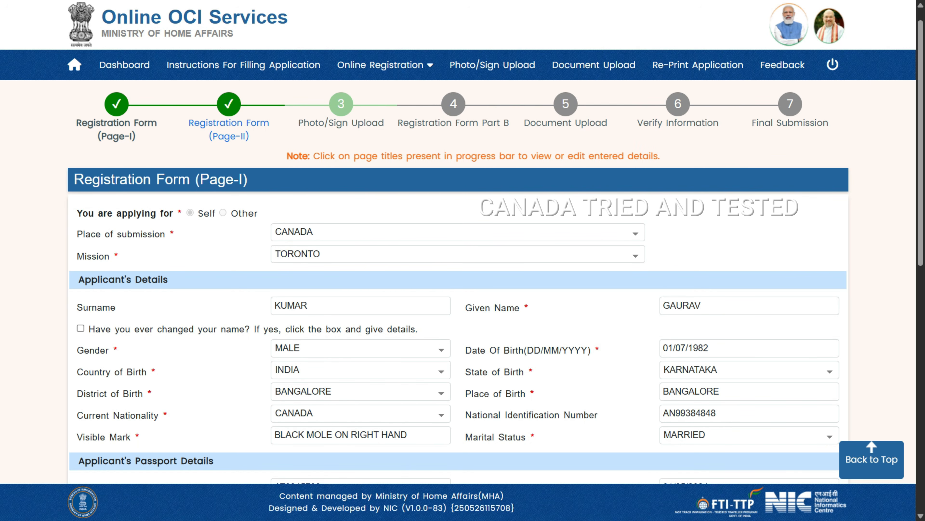
# Keep CANADA as place of submission and check the Mission dropdown choices.
pyautogui.click(458, 232)
pyautogui.press('Escape')
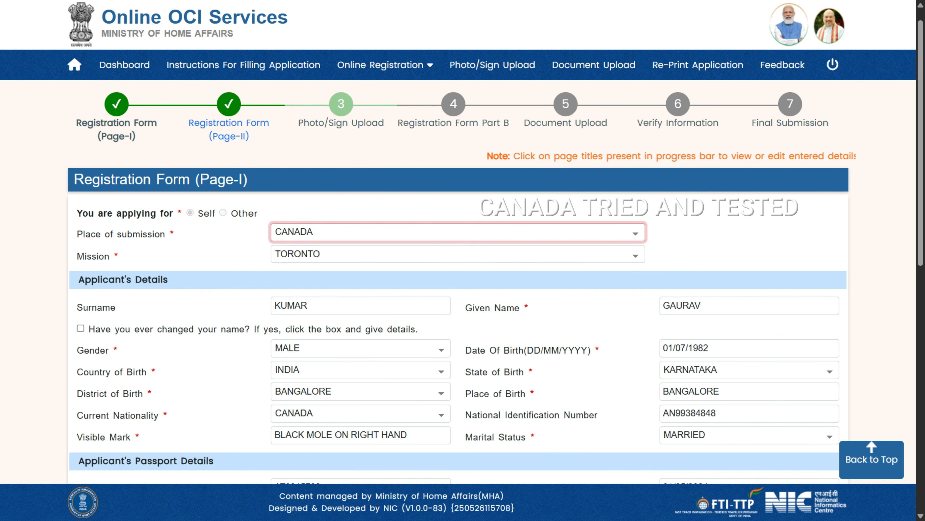
pyautogui.click(458, 254)
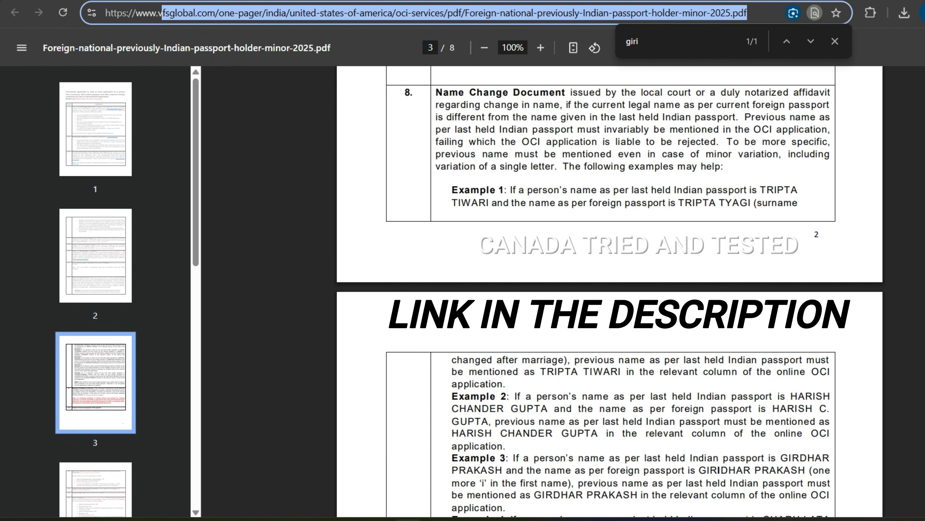
pyautogui.press('Escape')
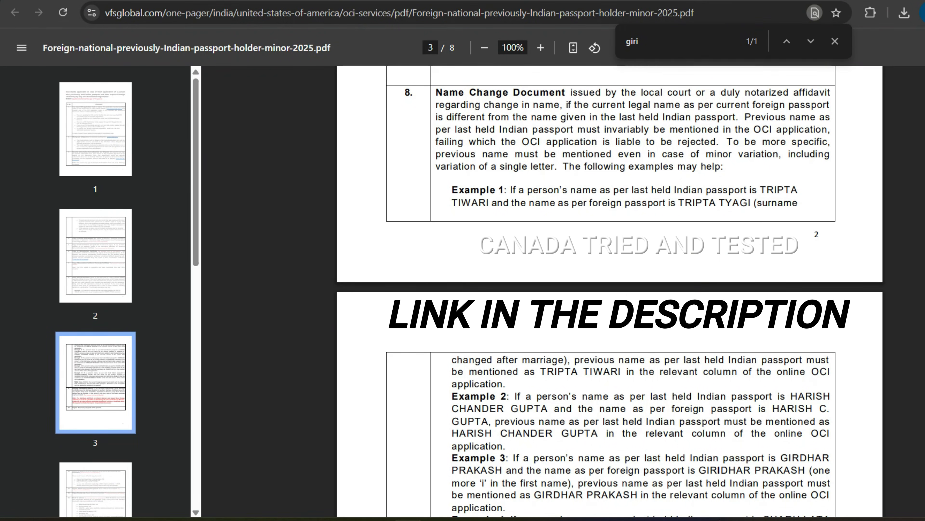
pyautogui.moveTo(584, 92); pyautogui.dragTo(729, 154)
pyautogui.click(729, 154)
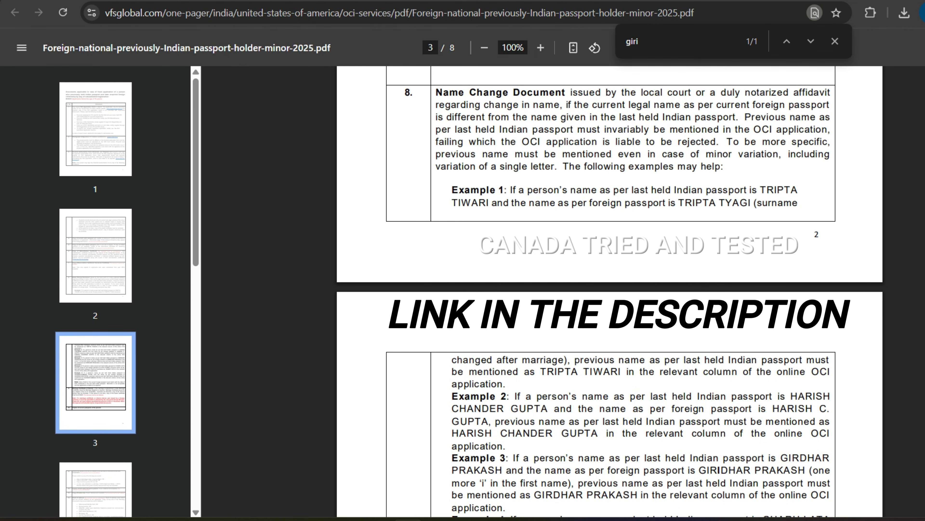
pyautogui.moveTo(760, 190); pyautogui.dragTo(515, 202)
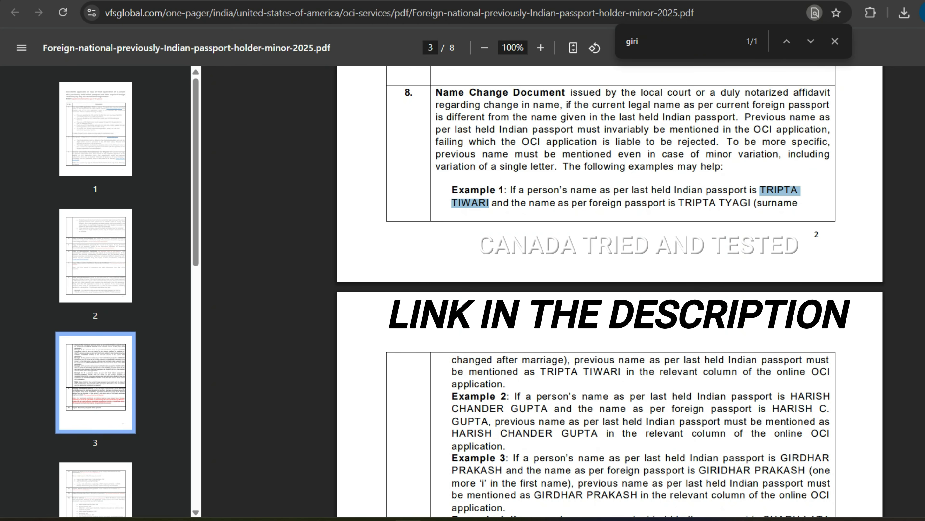
pyautogui.doubleClick(606, 203)
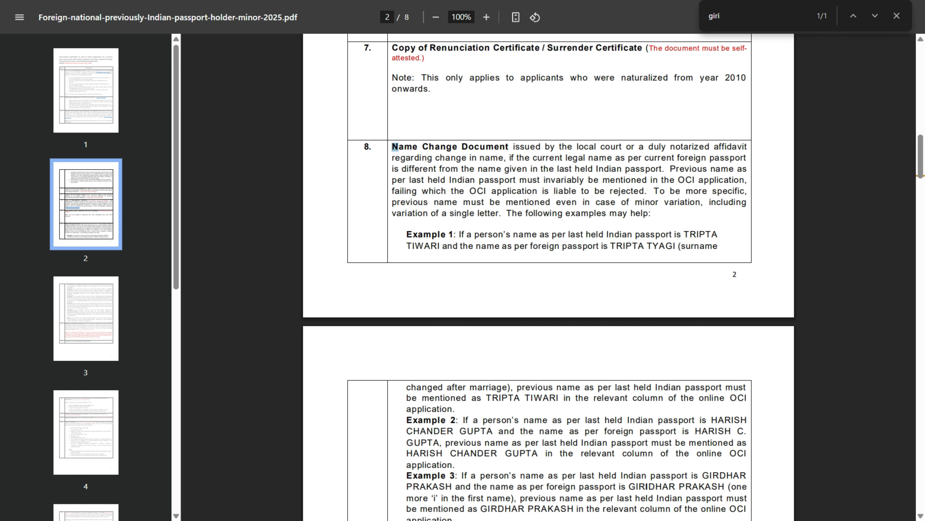
pyautogui.moveTo(429, 147); pyautogui.dragTo(494, 147)
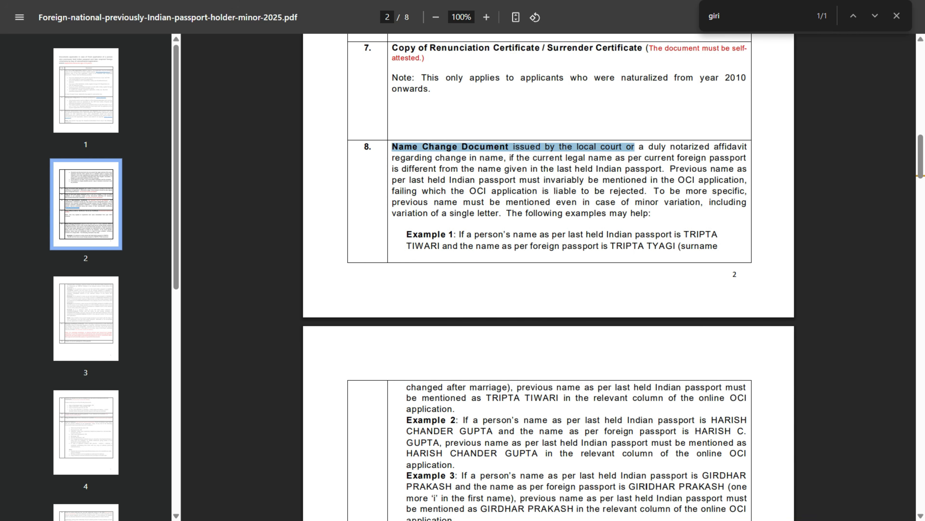
pyautogui.moveTo(634, 147); pyautogui.dragTo(740, 158)
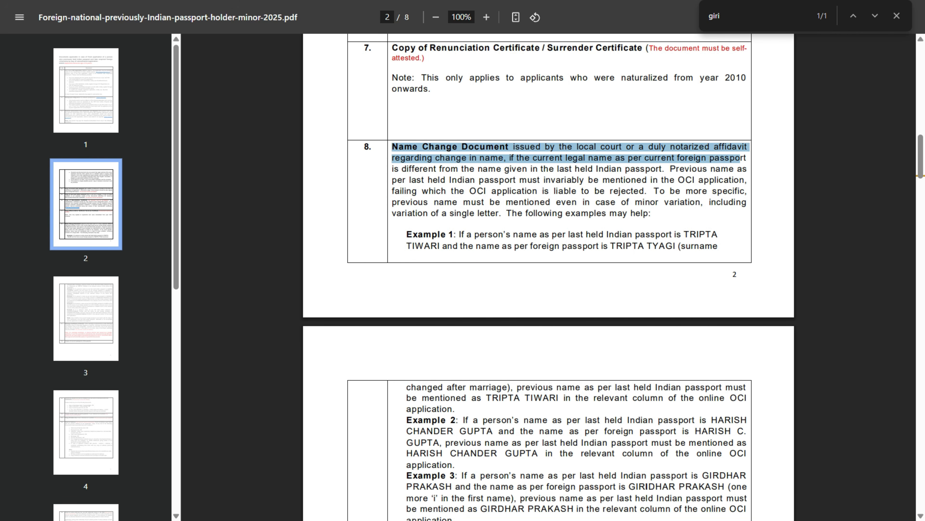
pyautogui.click(740, 158)
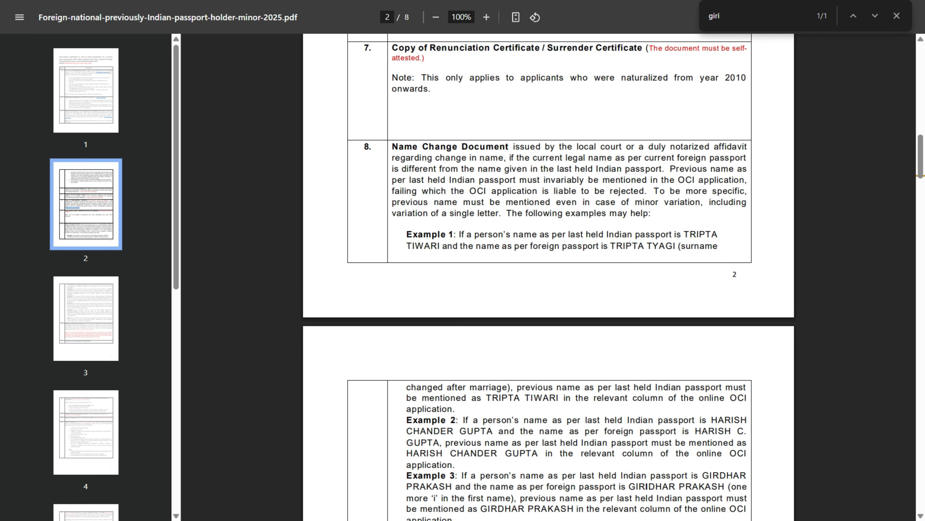
pyautogui.scroll(-2, 548, 277)
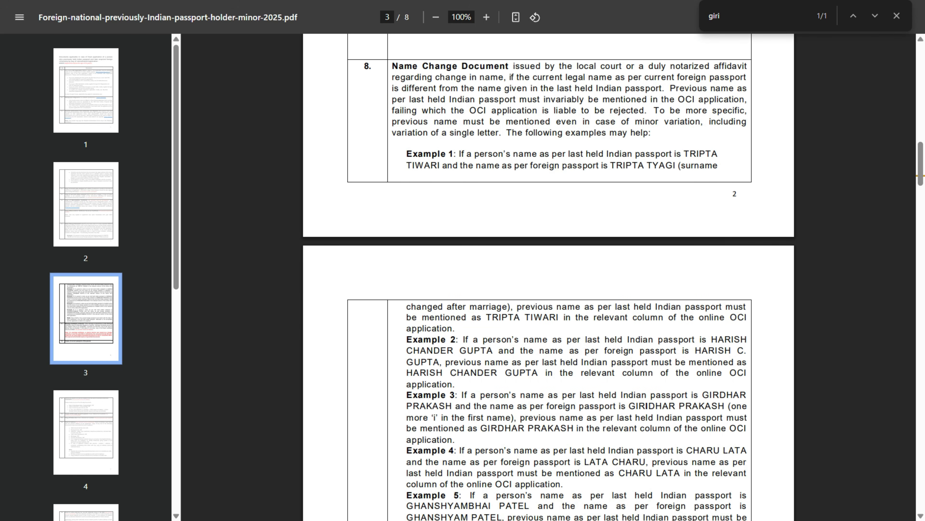
# Scroll through the name change examples in the VFS checklist PDF.
pyautogui.scroll(-2, 548, 277)
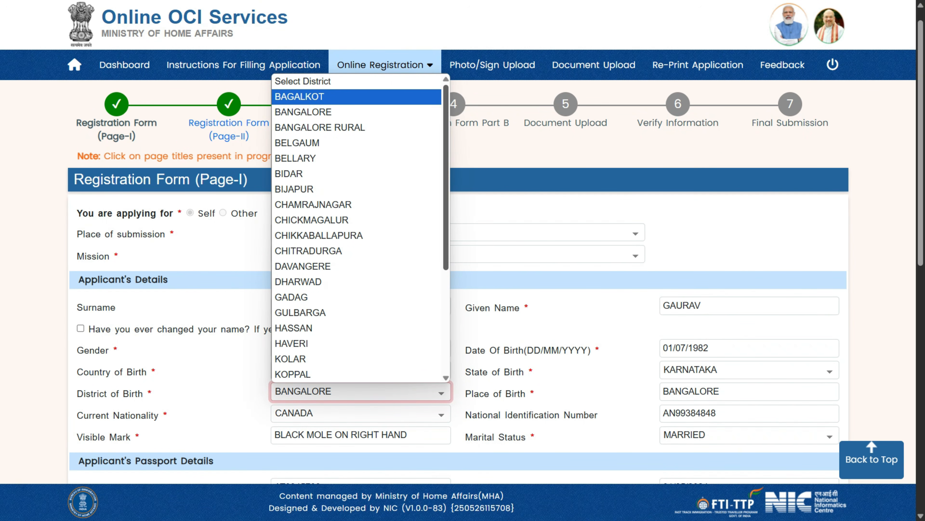
pyautogui.scroll(-5, 361, 227)
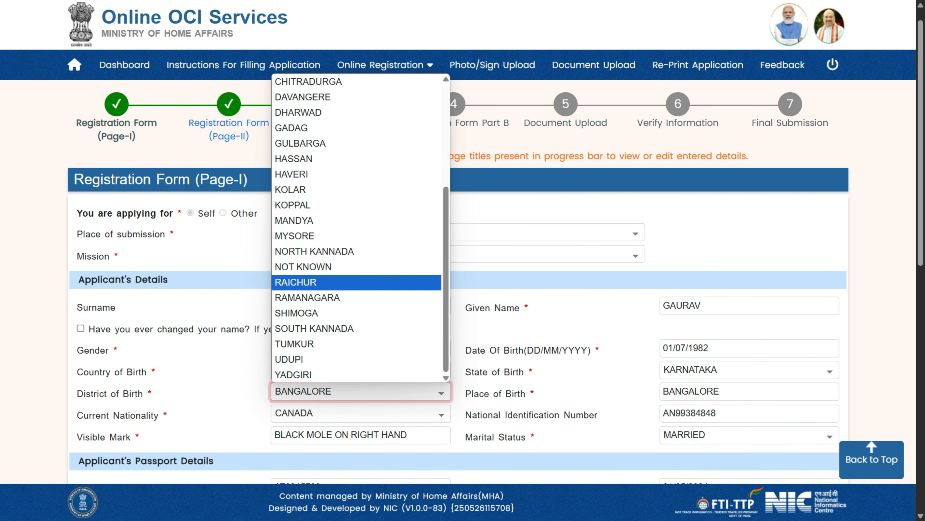
pyautogui.press('Escape')
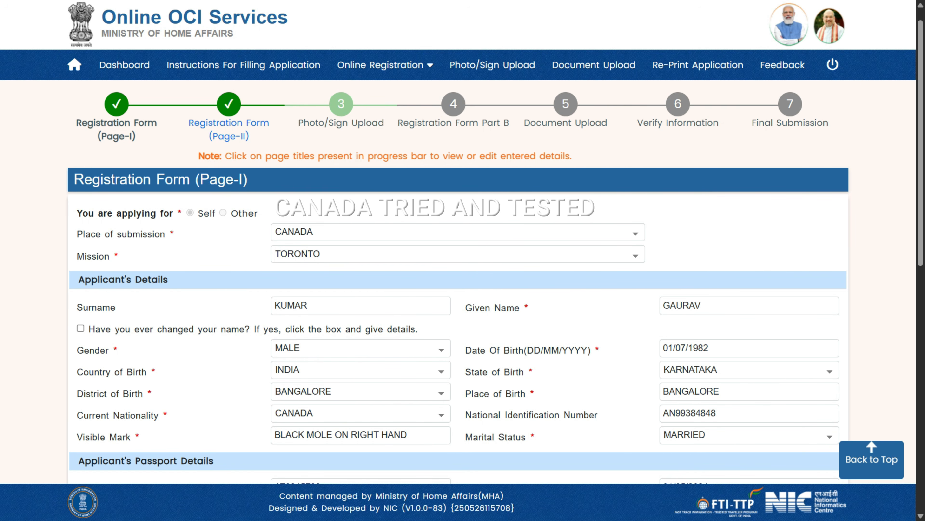
# Replace the Visible Mark entry with NONE and check Marital Status stays MARRIED.
pyautogui.moveTo(411, 435); pyautogui.dragTo(274, 436)
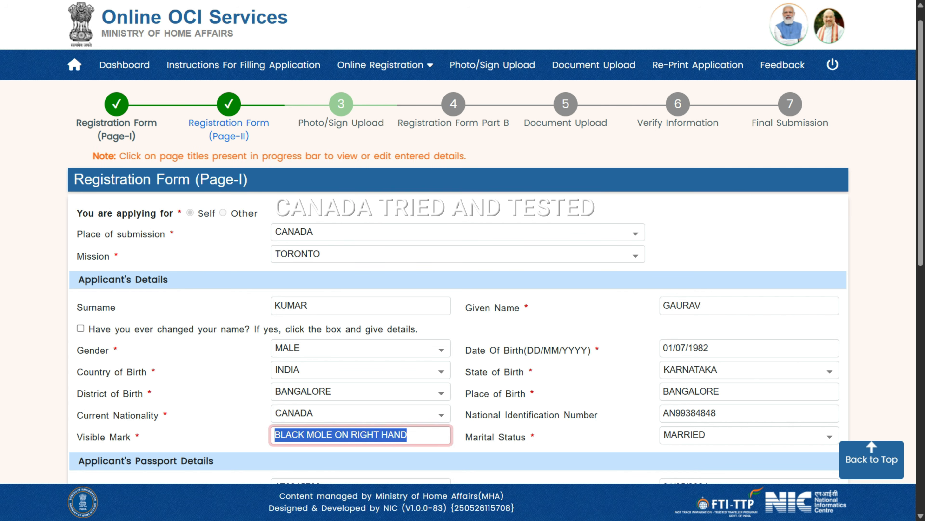
pyautogui.write('NONE')
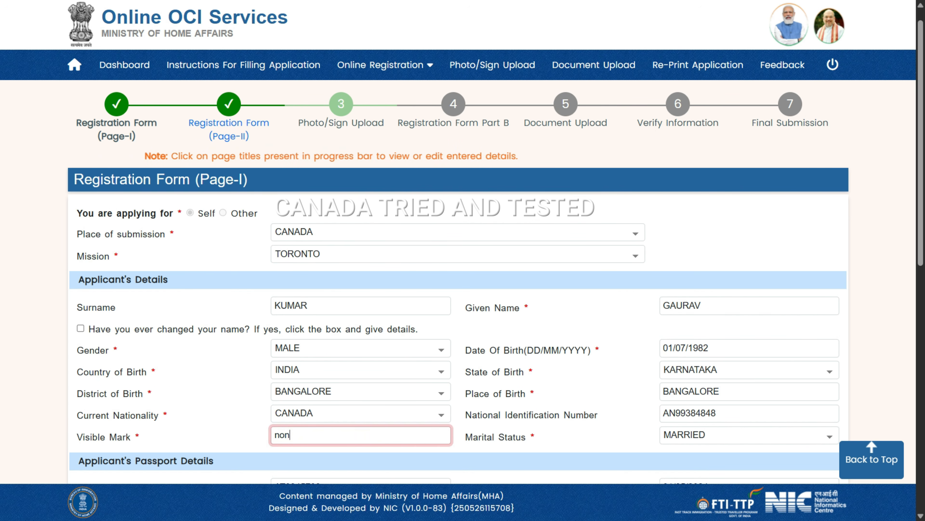
pyautogui.press('Tab')
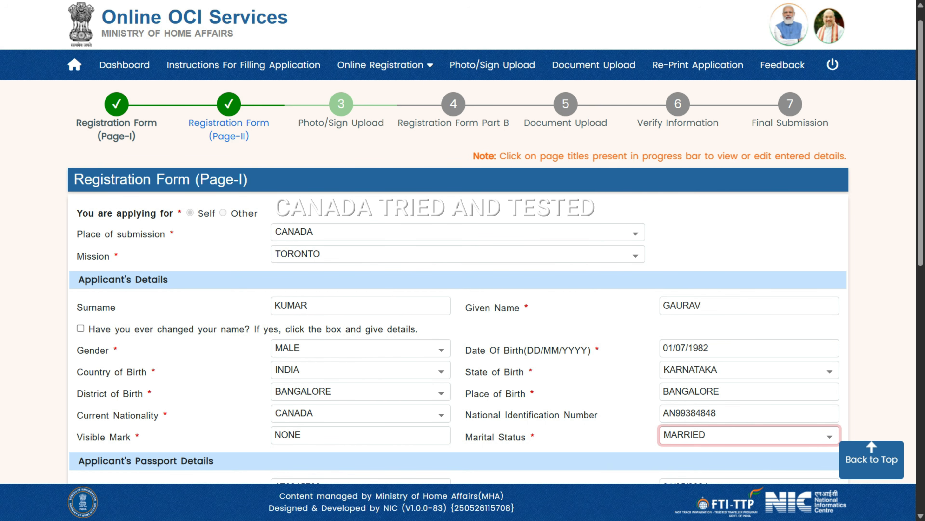
pyautogui.click(750, 435)
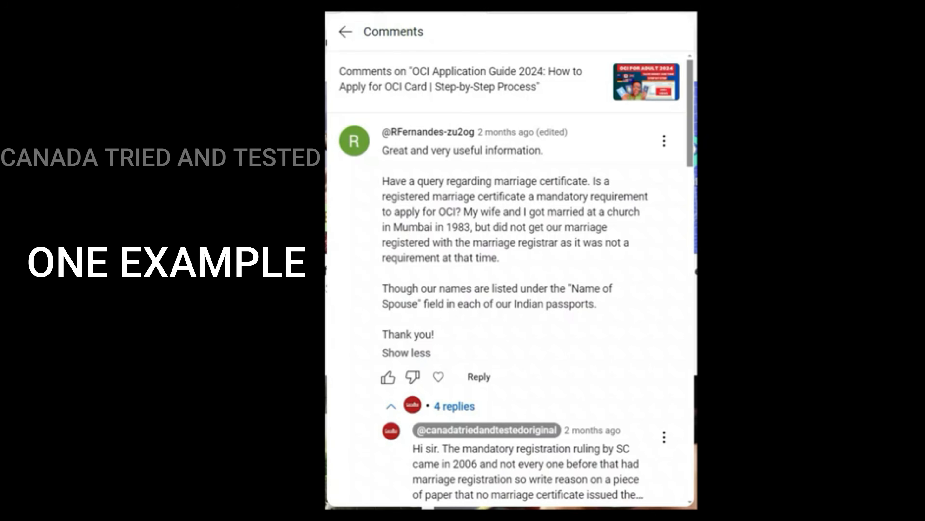
# Expand the channel's reply about the missing marriage certificate and scroll to the commenter's update.
pyautogui.scroll(-2, 511, 277)
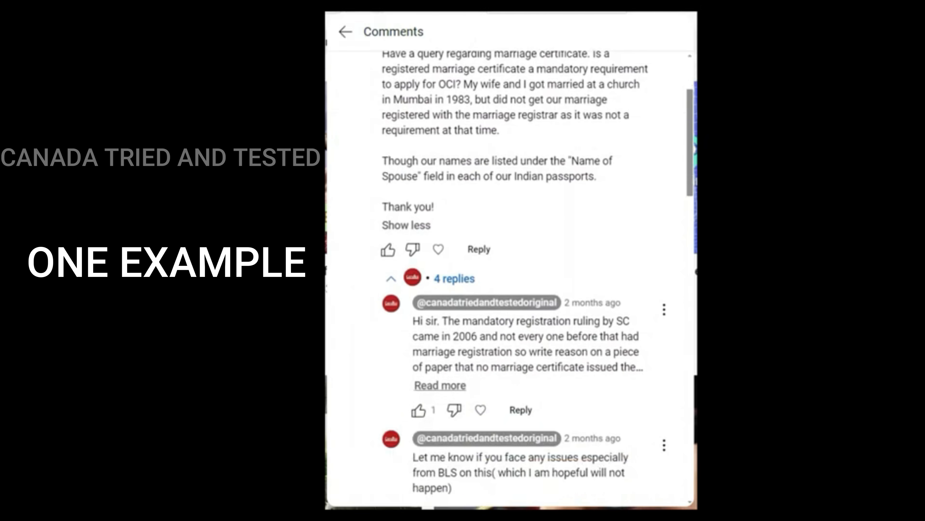
pyautogui.click(440, 385)
pyautogui.scroll(-1, 440, 379)
pyautogui.scroll(-1, 510, 277)
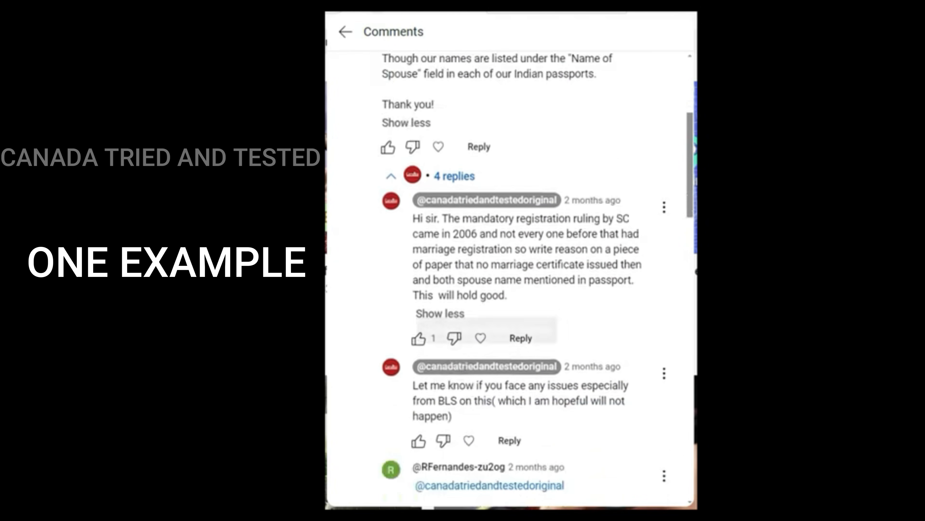
pyautogui.scroll(4, 510, 277)
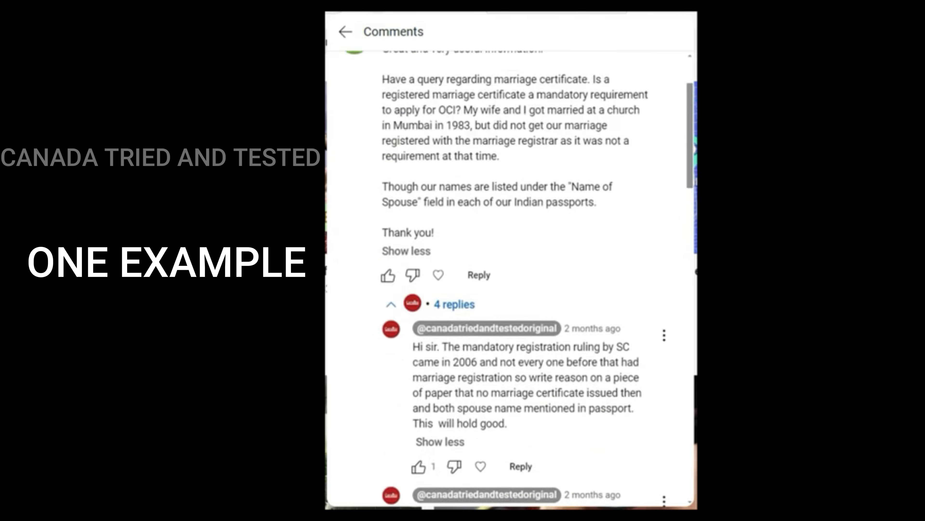
pyautogui.scroll(1, 510, 278)
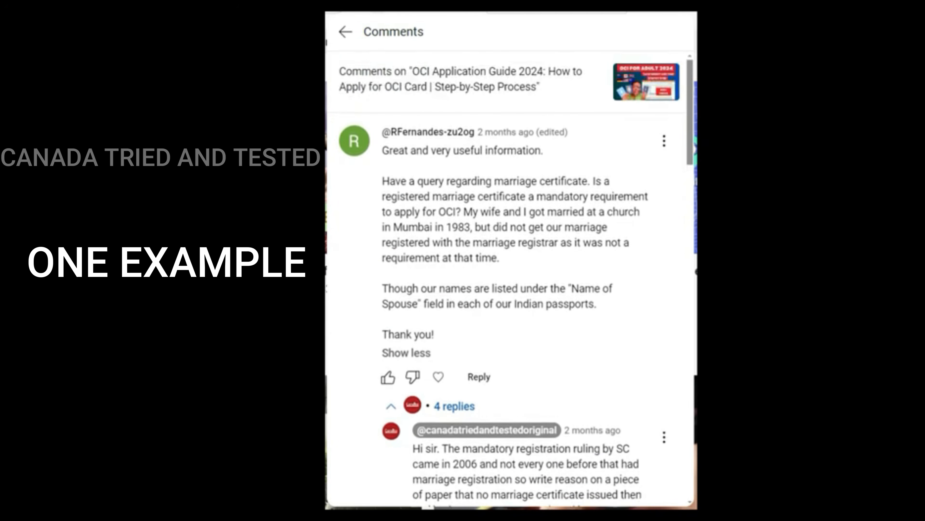
pyautogui.scroll(-2, 511, 277)
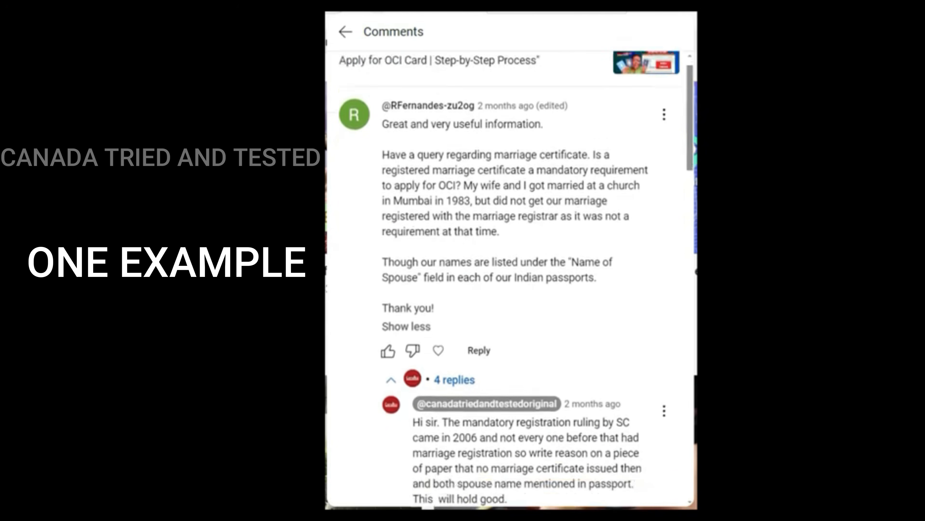
pyautogui.scroll(-5, 511, 277)
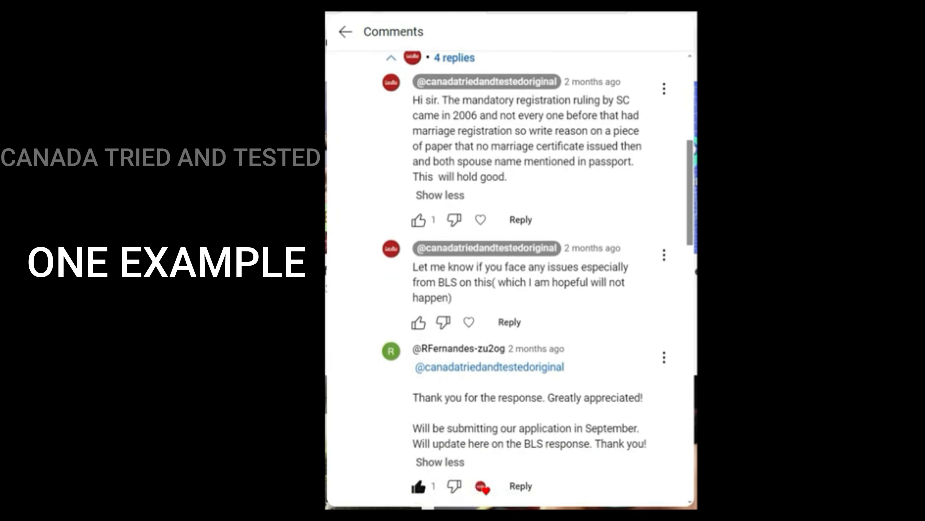
pyautogui.scroll(-5, 511, 277)
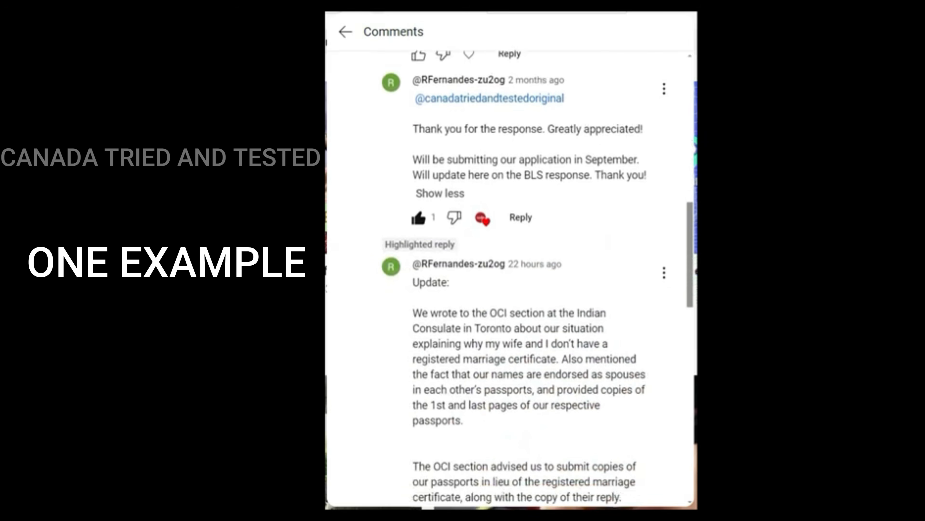
pyautogui.scroll(-3, 510, 277)
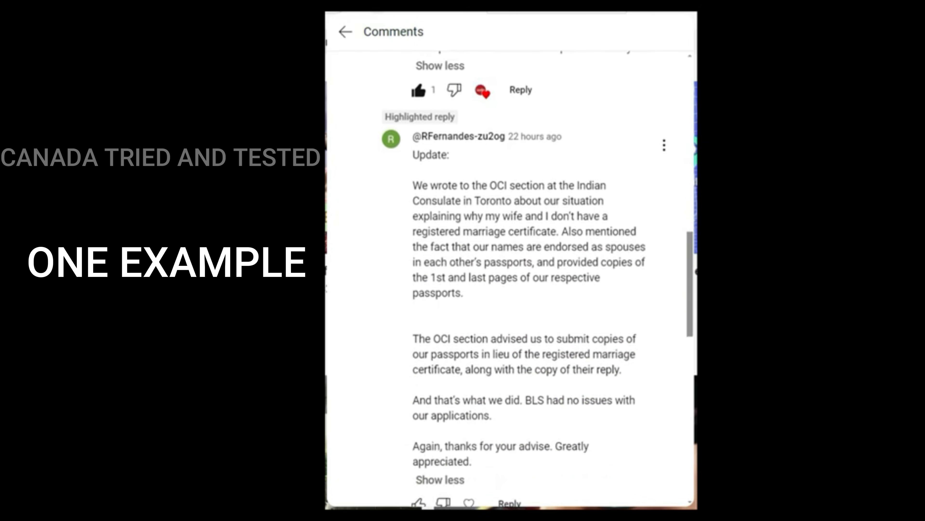
pyautogui.scroll(-1, 510, 277)
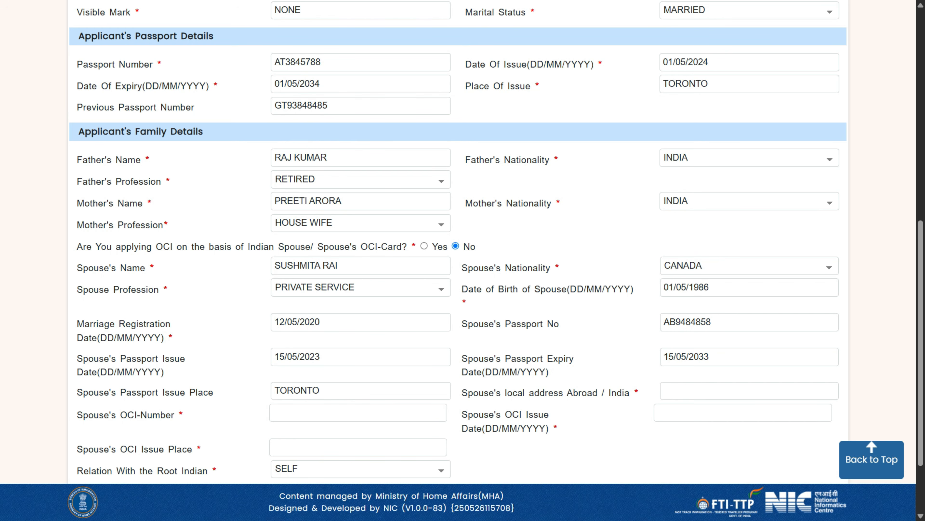
pyautogui.moveTo(329, 105); pyautogui.dragTo(274, 106)
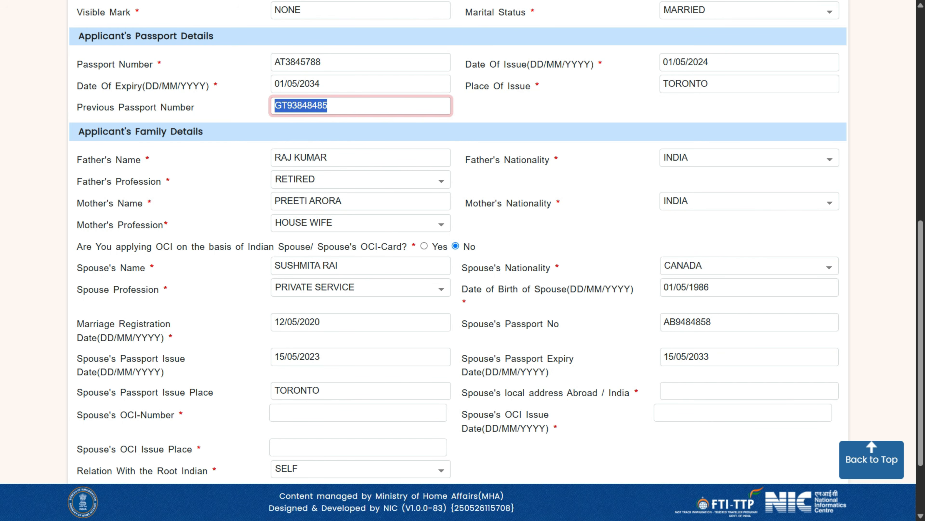
pyautogui.click(242, 109)
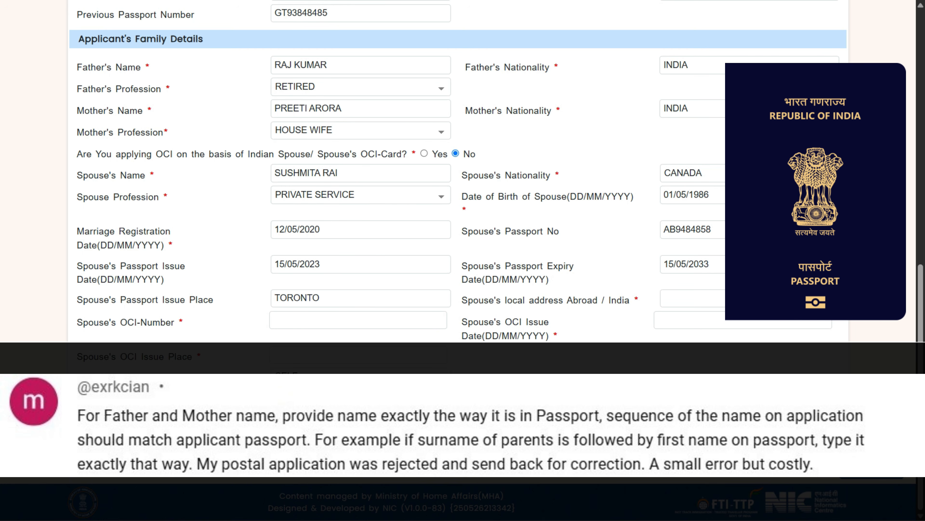
pyautogui.moveTo(329, 65); pyautogui.dragTo(274, 66)
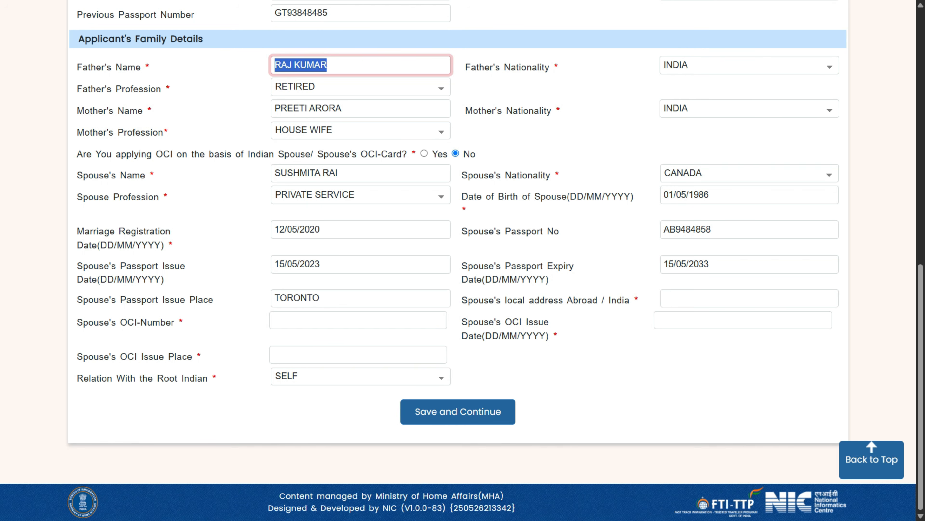
pyautogui.click(442, 88)
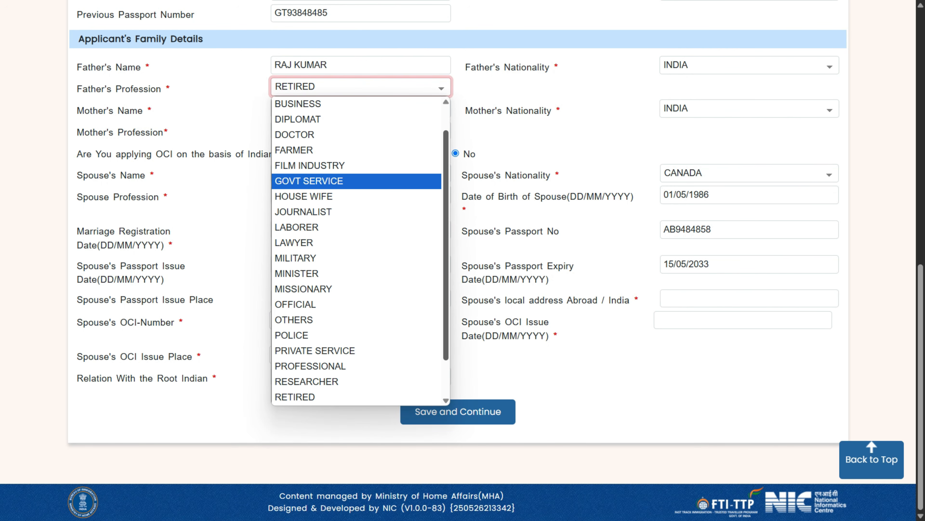
pyautogui.moveTo(445, 183); pyautogui.dragTo(445, 160)
pyautogui.scroll(-2, 357, 251)
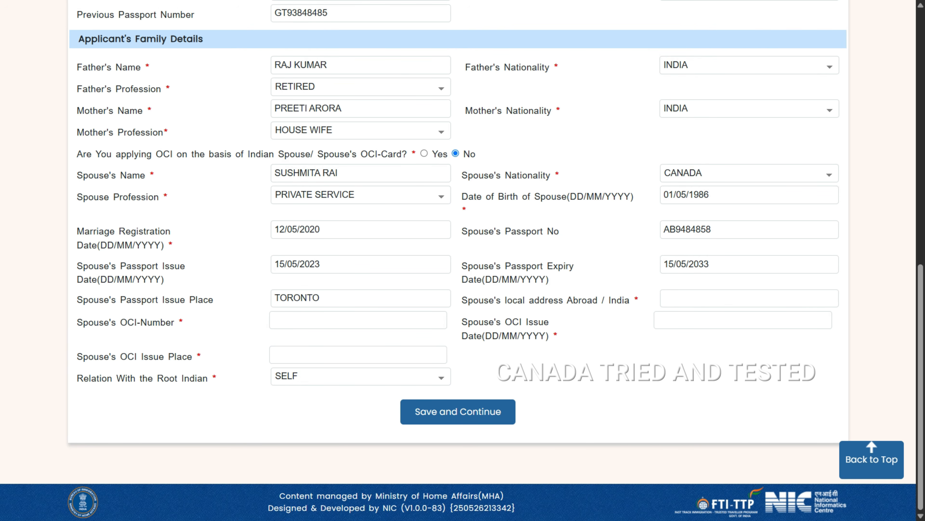
pyautogui.click(749, 65)
pyautogui.click(749, 66)
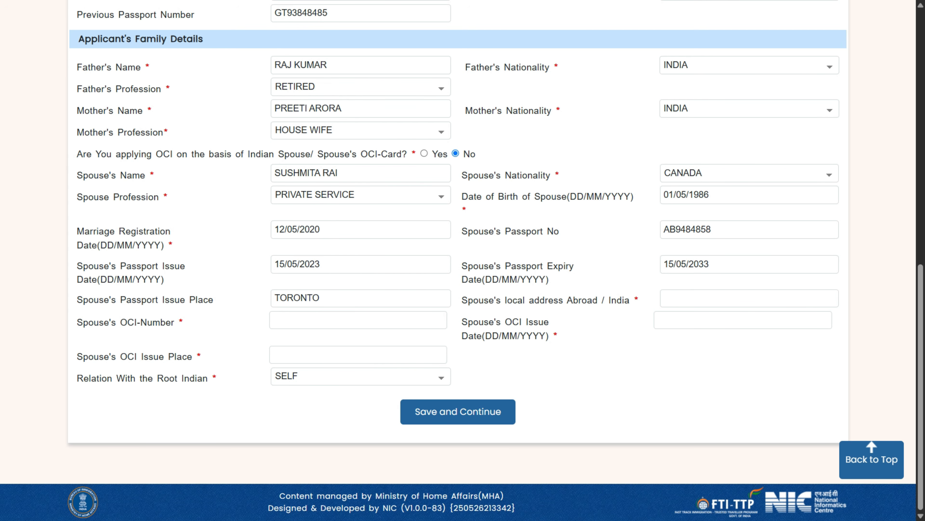
pyautogui.click(361, 195)
pyautogui.scroll(1, 358, 320)
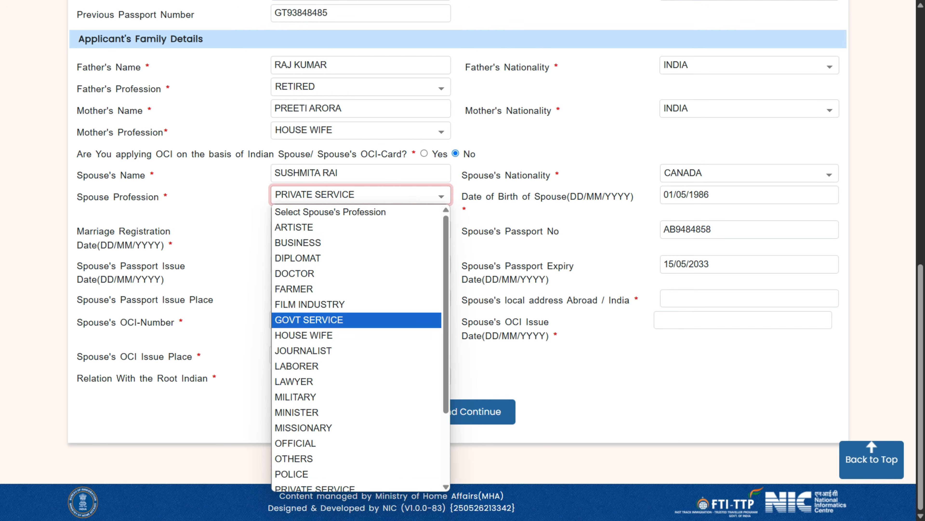
pyautogui.click(237, 274)
pyautogui.click(237, 274)
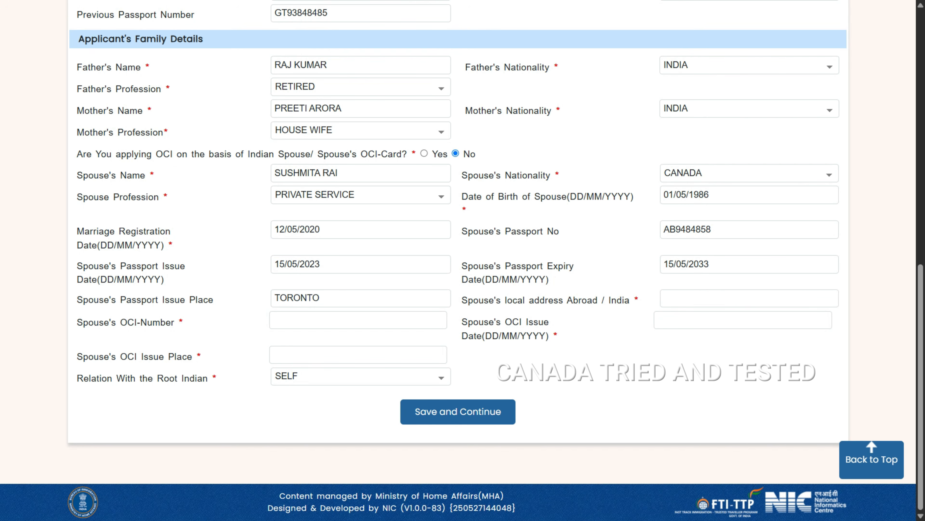
# Highlight the Spouse's OCI-Number label for emphasis, then clear the highlight.
pyautogui.moveTo(120, 322); pyautogui.dragTo(171, 322)
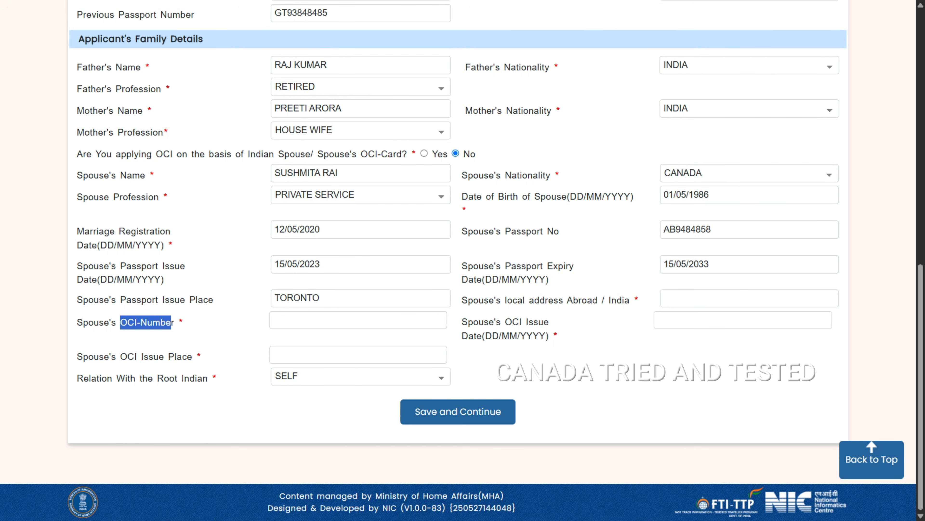
pyautogui.click(172, 323)
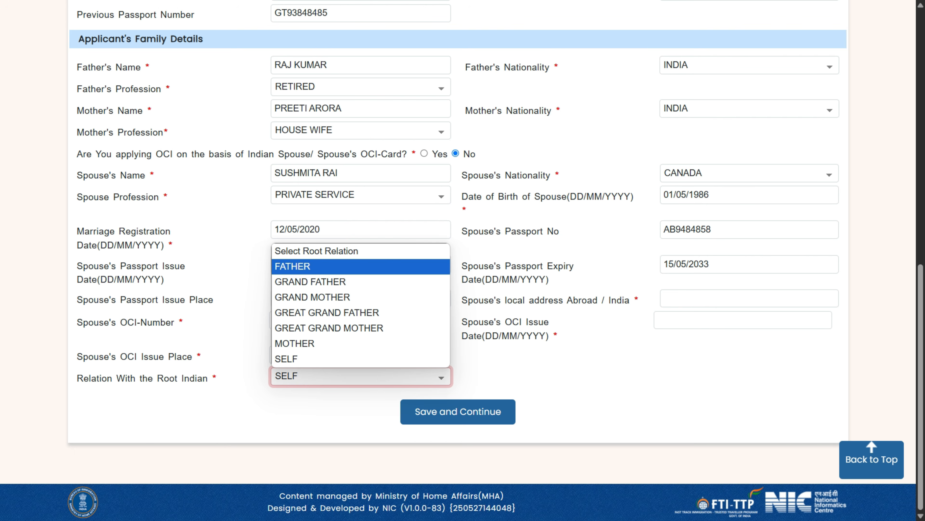
# Try FATHER, MOTHER and GRAND FATHER as relation with the root Indian, settling on SELF.
pyautogui.click(360, 267)
pyautogui.click(361, 377)
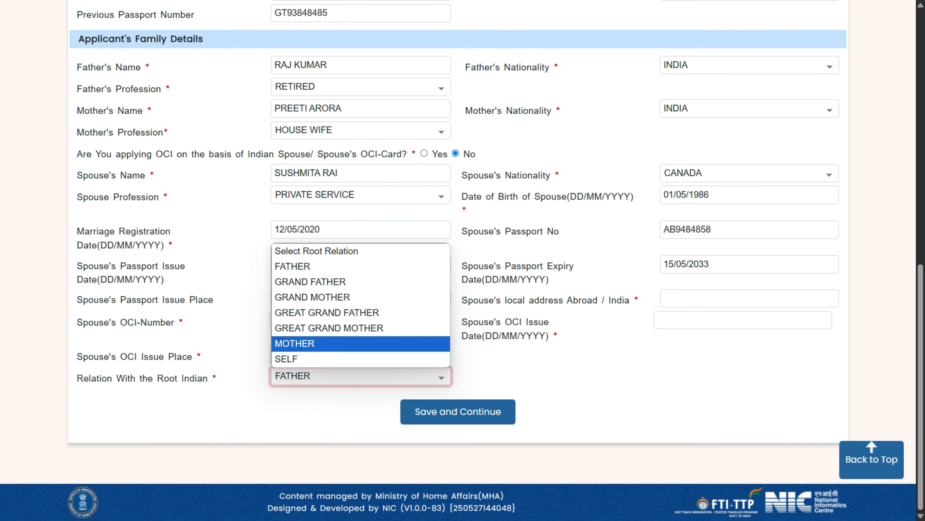
pyautogui.click(361, 343)
pyautogui.click(361, 376)
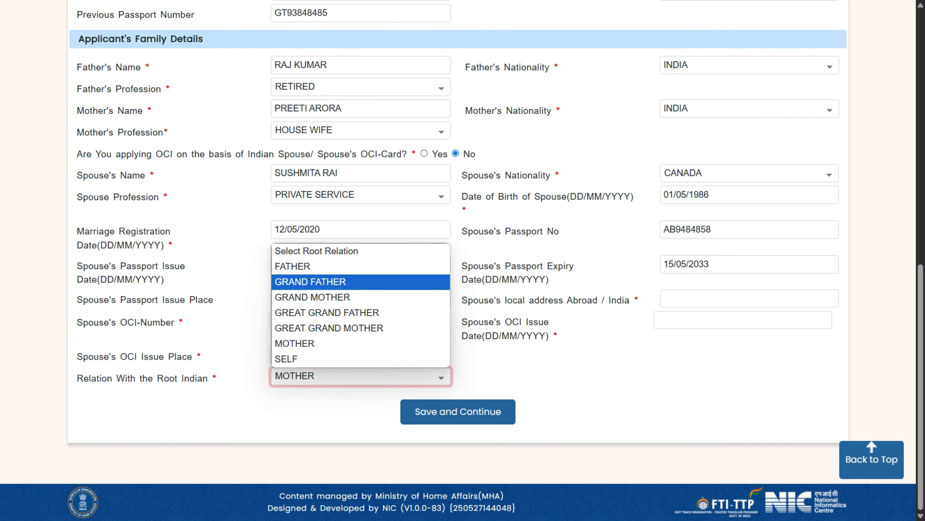
pyautogui.click(361, 282)
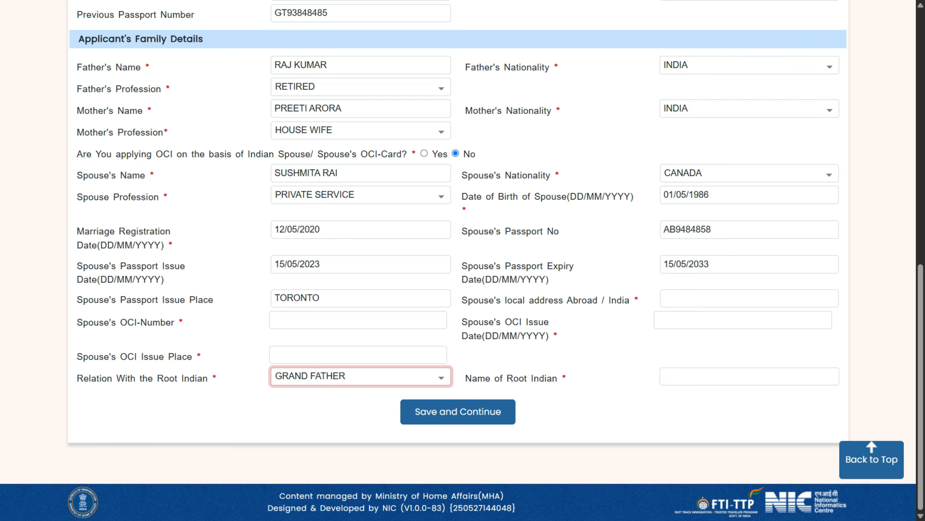
pyautogui.click(361, 376)
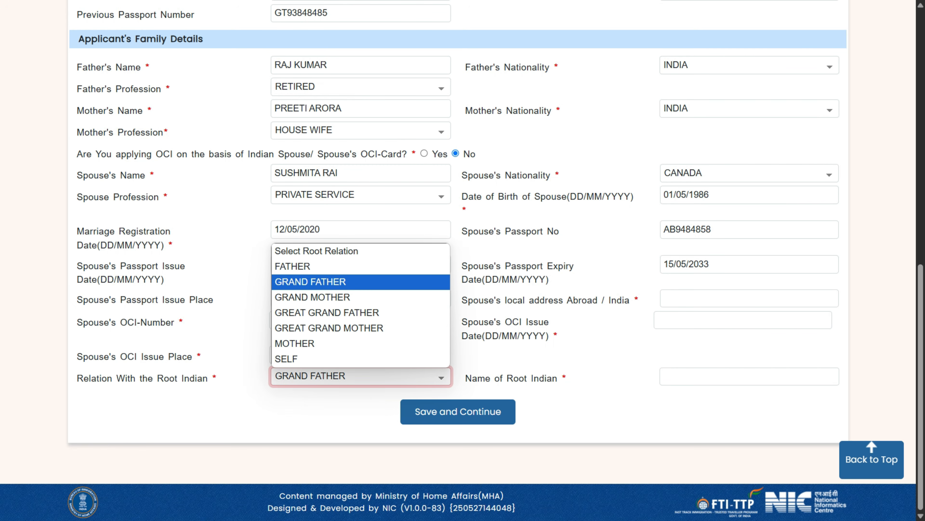
pyautogui.click(361, 360)
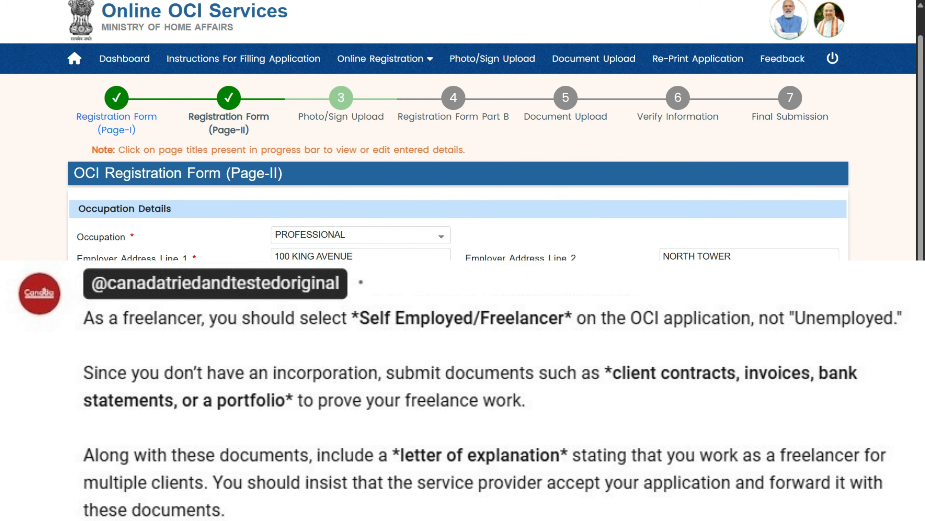
# Review the Occupation dropdown options and keep PROFESSIONAL as the occupation.
pyautogui.click(361, 235)
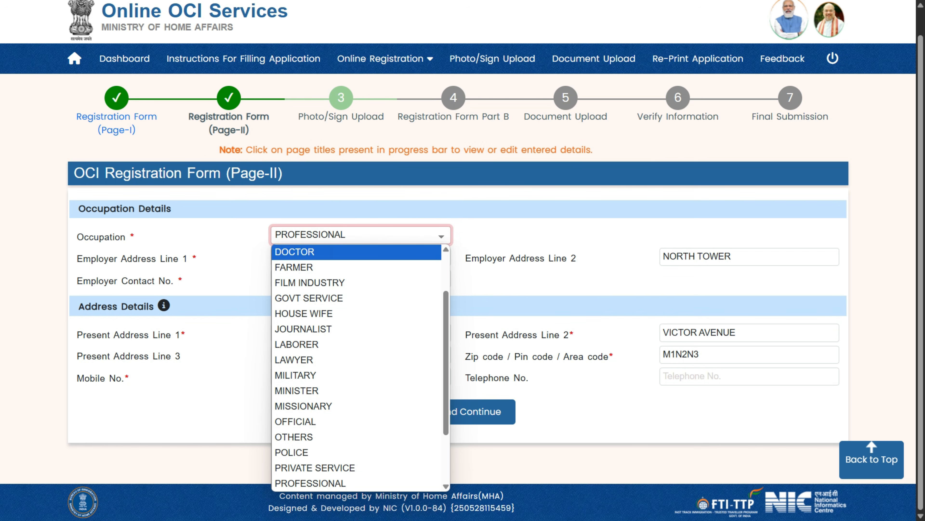
pyautogui.scroll(2, 357, 361)
pyautogui.scroll(-1, 357, 367)
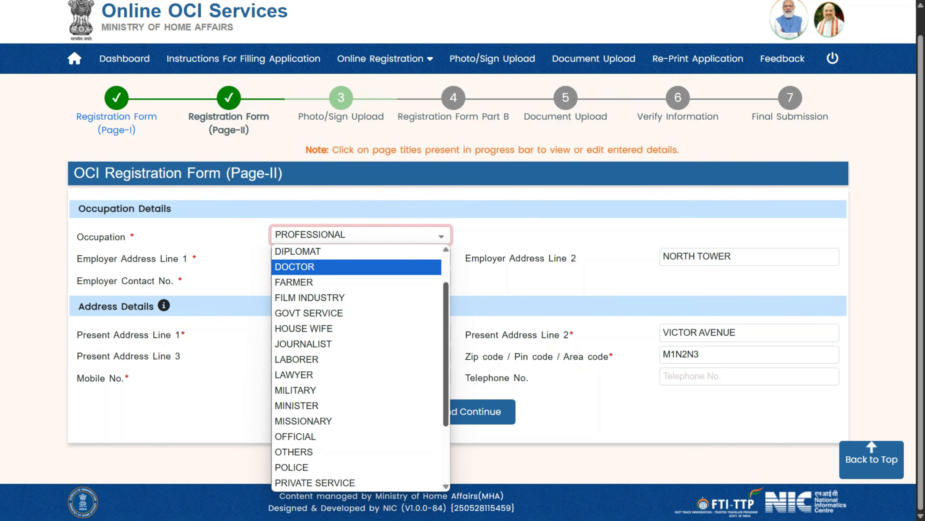
pyautogui.scroll(1, 357, 366)
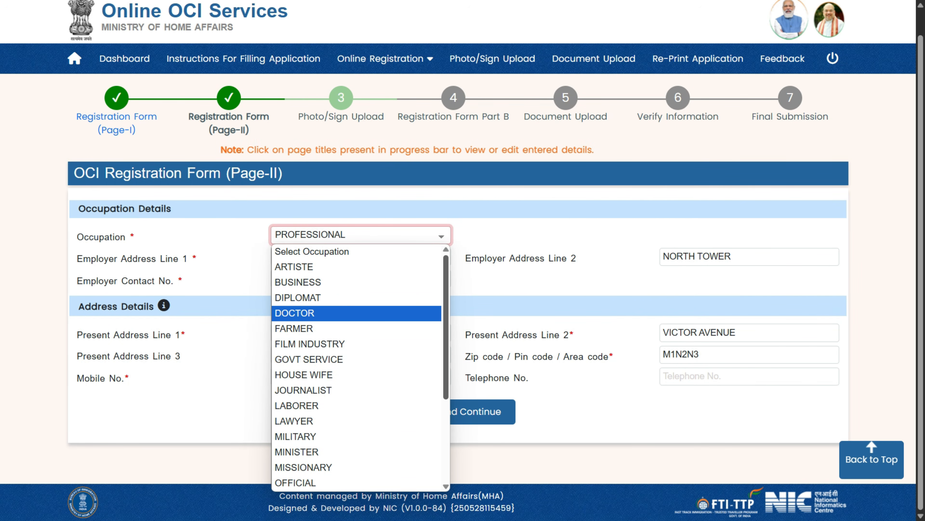
pyautogui.scroll(-4, 357, 367)
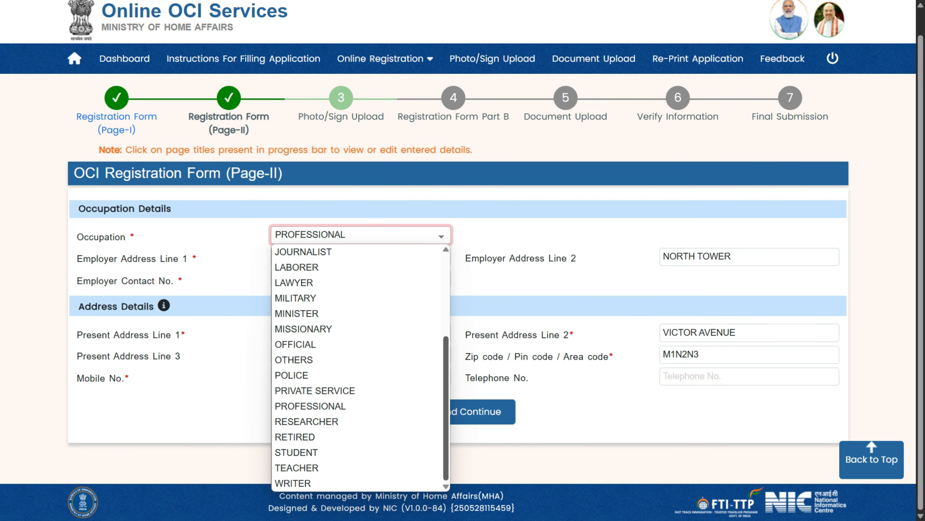
pyautogui.scroll(2, 357, 366)
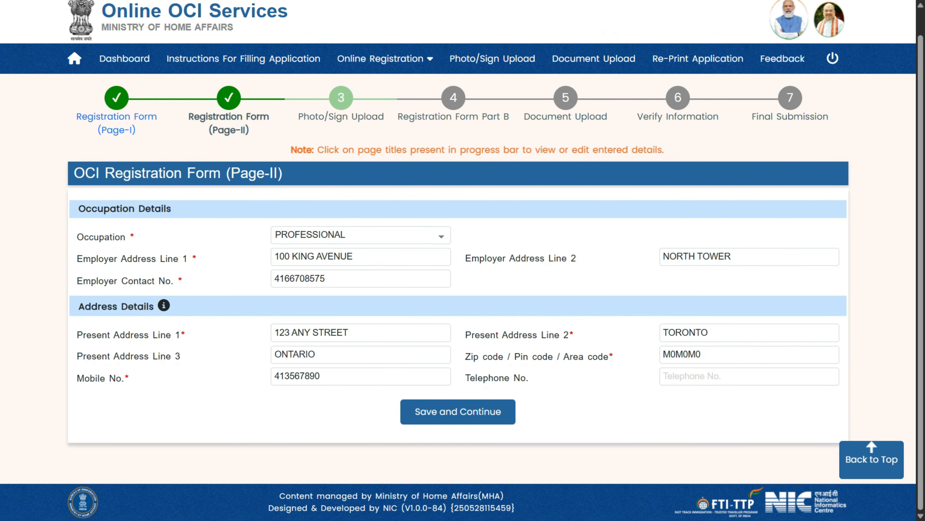
# Delete the space from the zip code and save the form to continue.
pyautogui.click(749, 355)
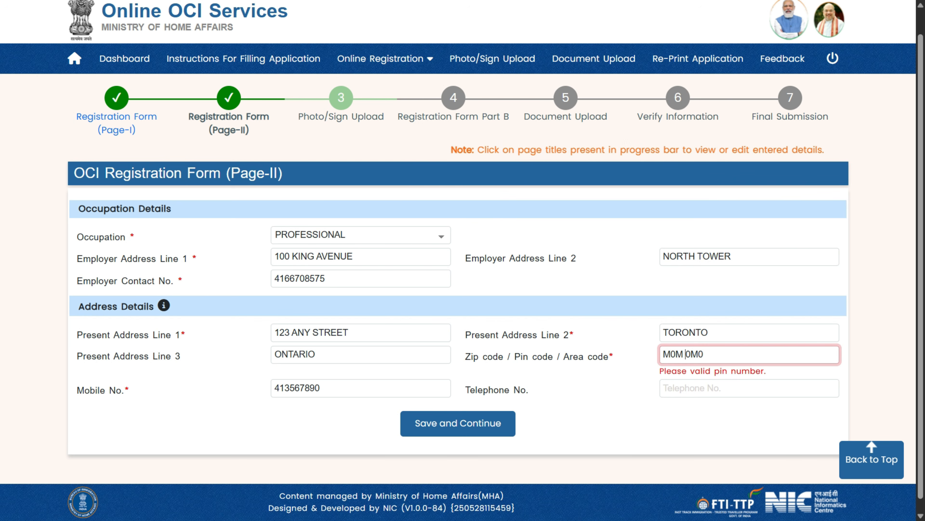
pyautogui.press('BackSpace')
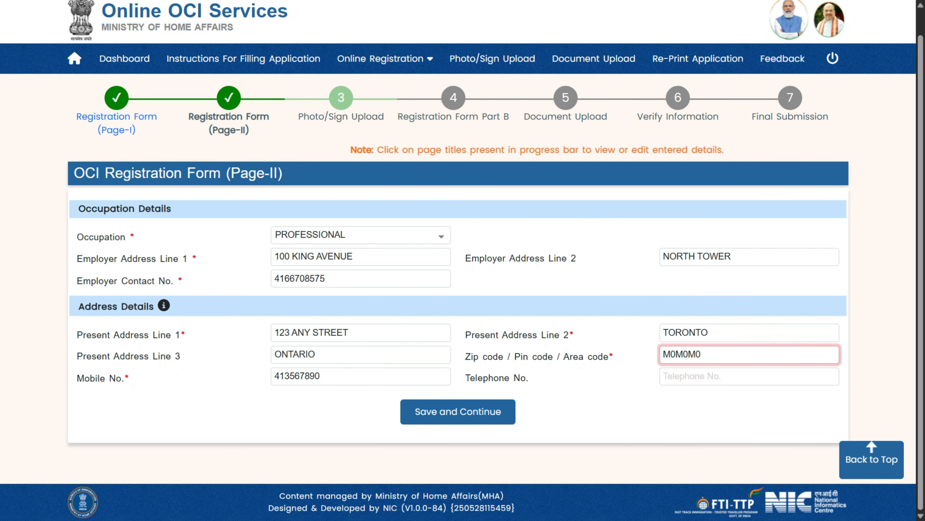
pyautogui.click(678, 416)
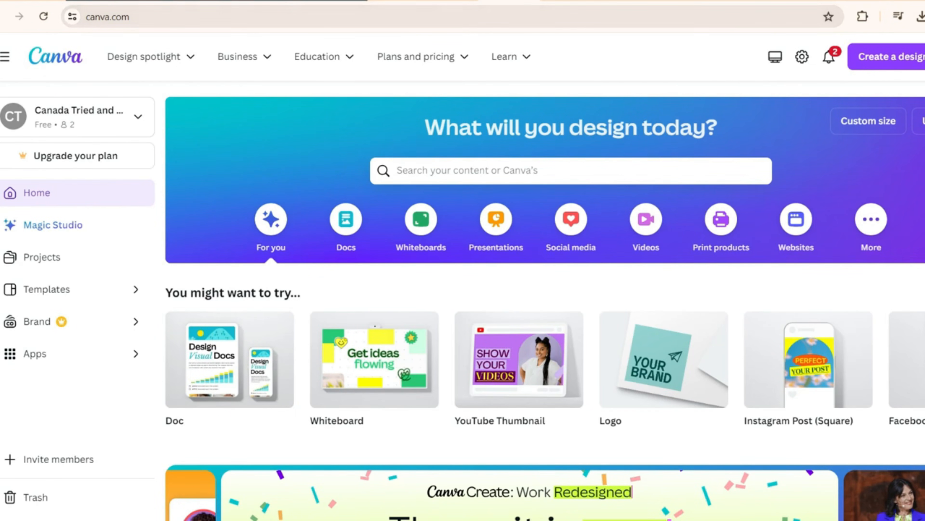
# Create a new custom-size Canva design with width 300 px and height 100 px.
pyautogui.click(924, 56)
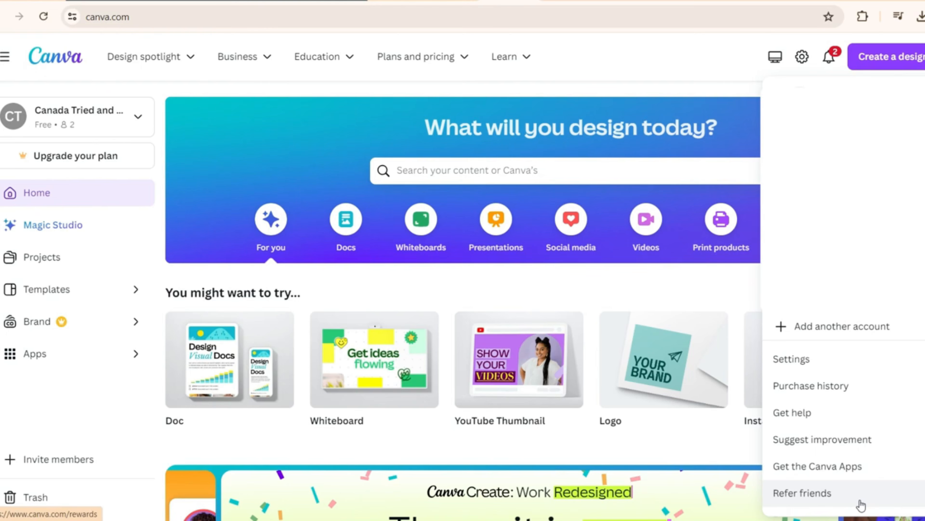
pyautogui.click(703, 78)
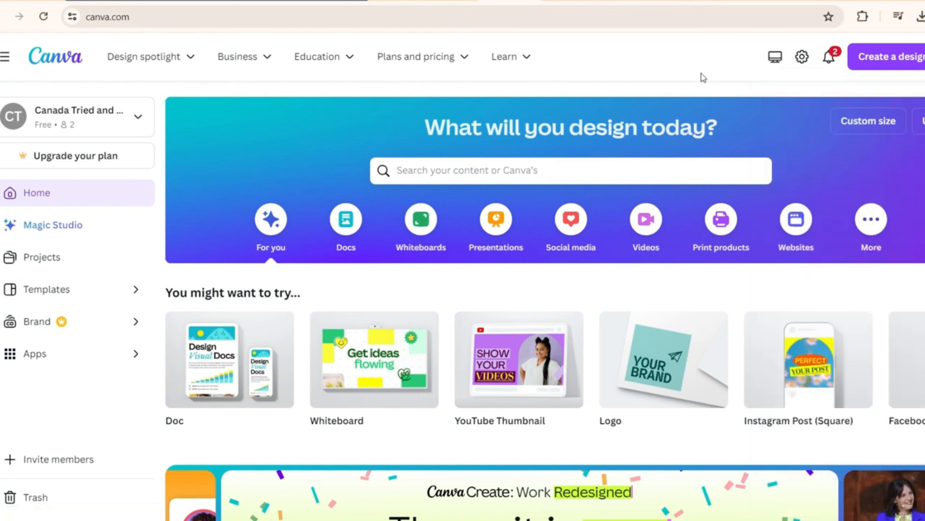
pyautogui.click(908, 66)
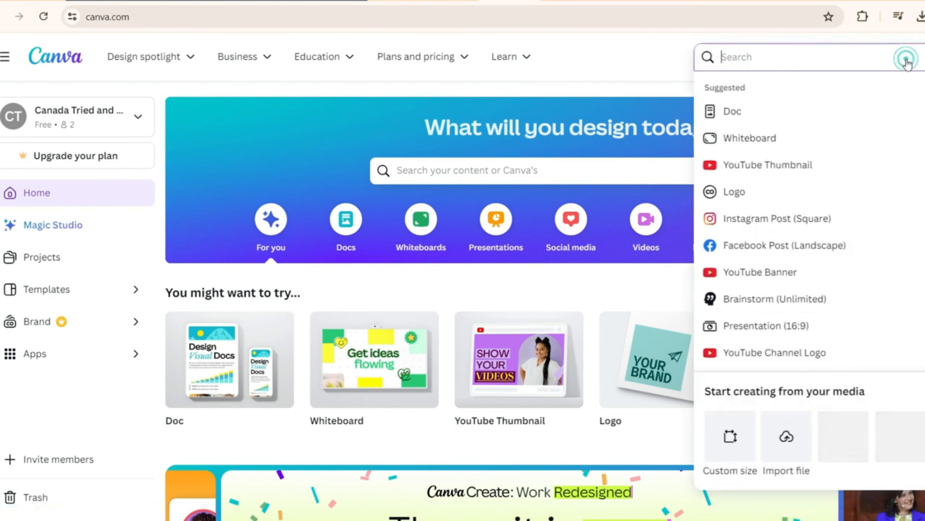
pyautogui.click(730, 437)
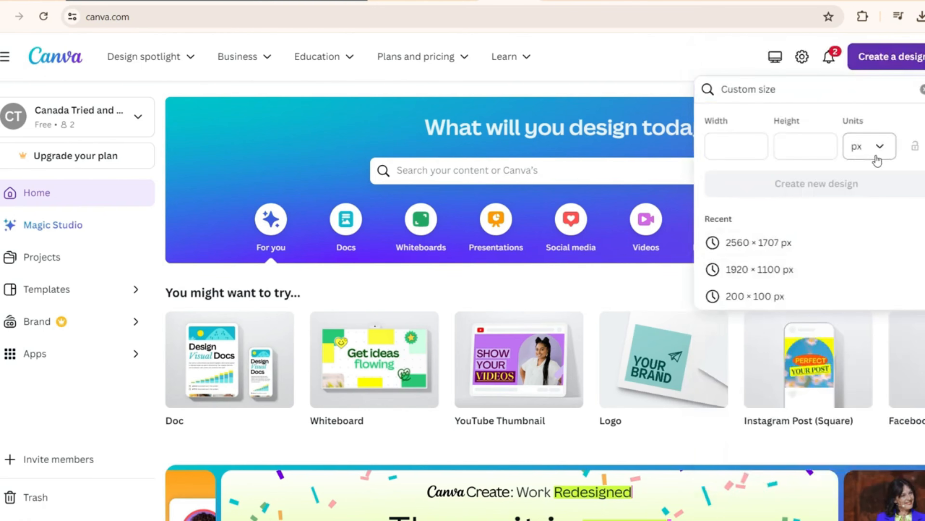
pyautogui.click(712, 147)
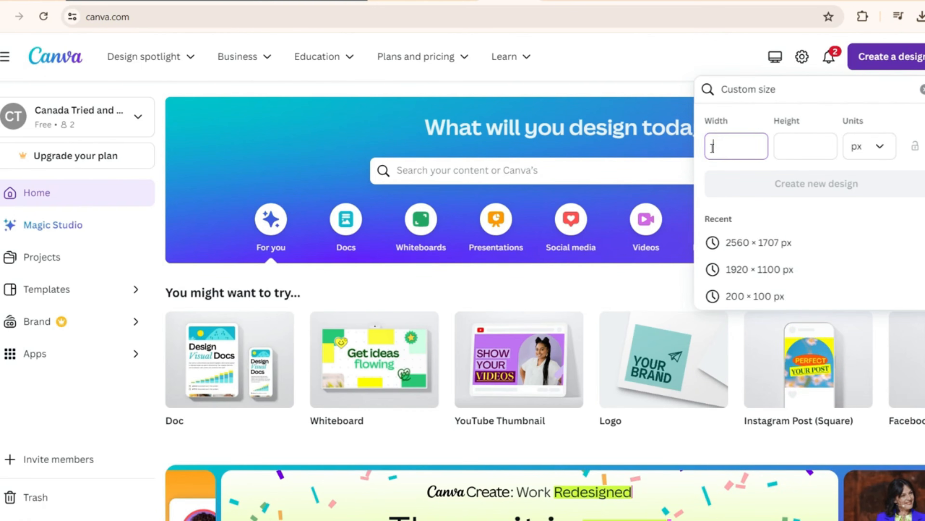
pyautogui.write('300')
pyautogui.press('Tab')
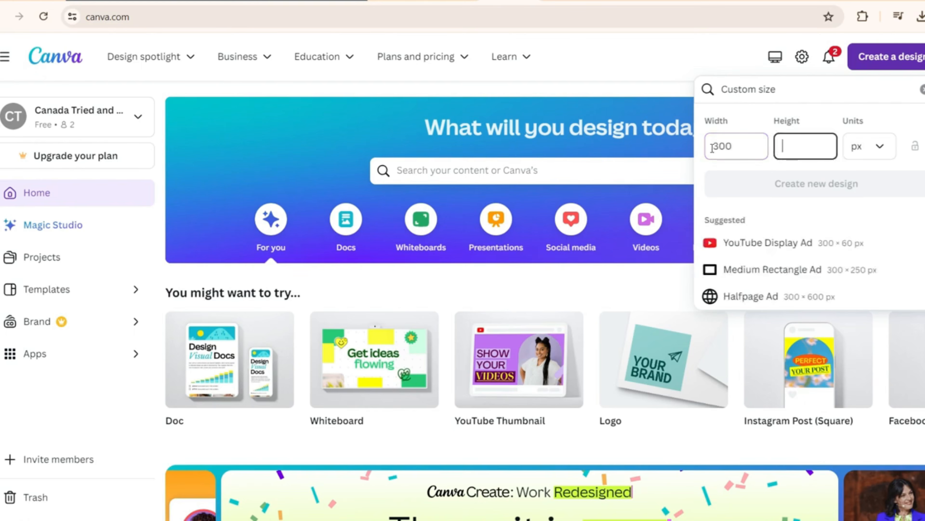
pyautogui.write('100')
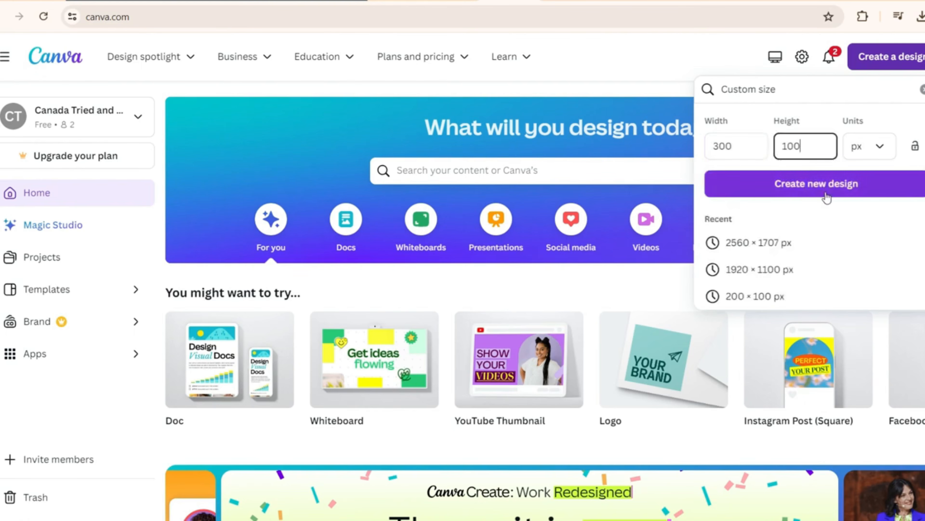
pyautogui.click(825, 191)
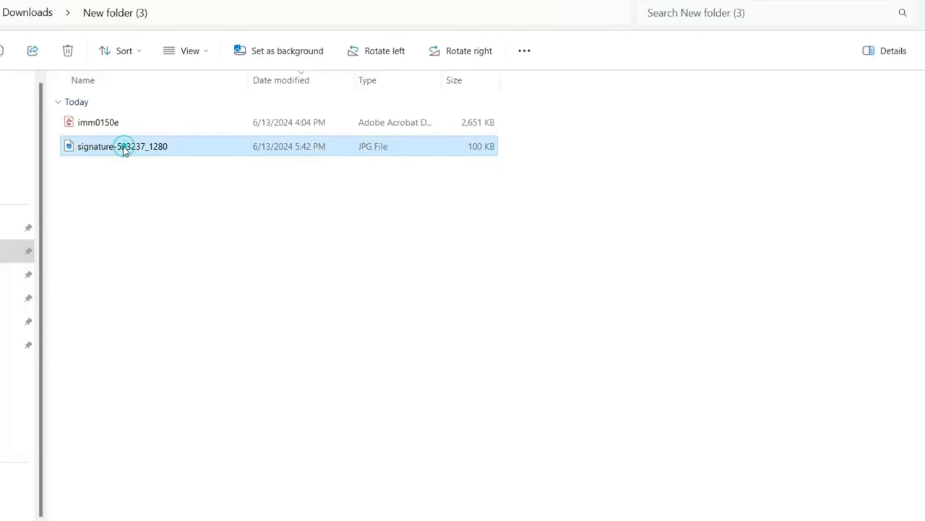
# Drop the signature image onto the page, enlarge it to full height and center it.
pyautogui.moveTo(124, 148)
pyautogui.mouseDown()
pyautogui.moveTo(182, 520)
pyautogui.moveTo(550, 307)
pyautogui.mouseUp()
pyautogui.click(444, 300)
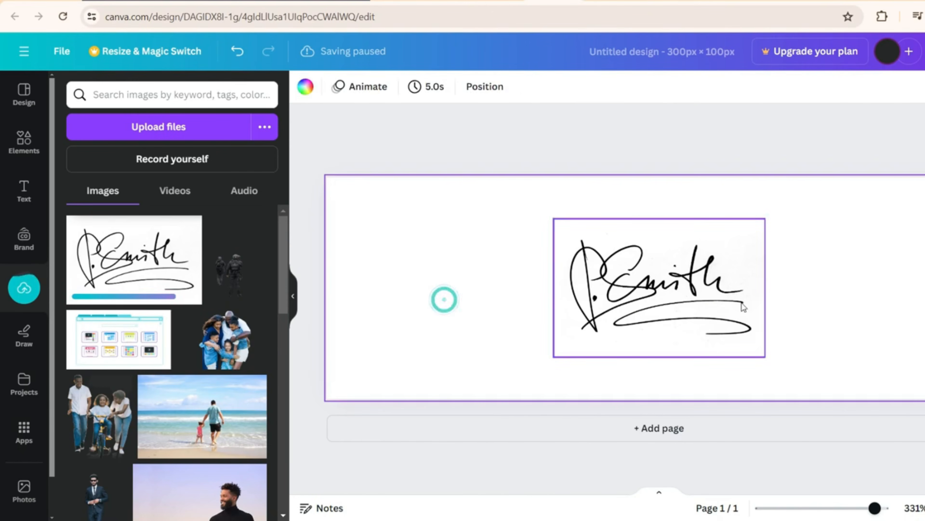
pyautogui.moveTo(657, 308); pyautogui.dragTo(435, 269)
pyautogui.moveTo(687, 330); pyautogui.dragTo(703, 350)
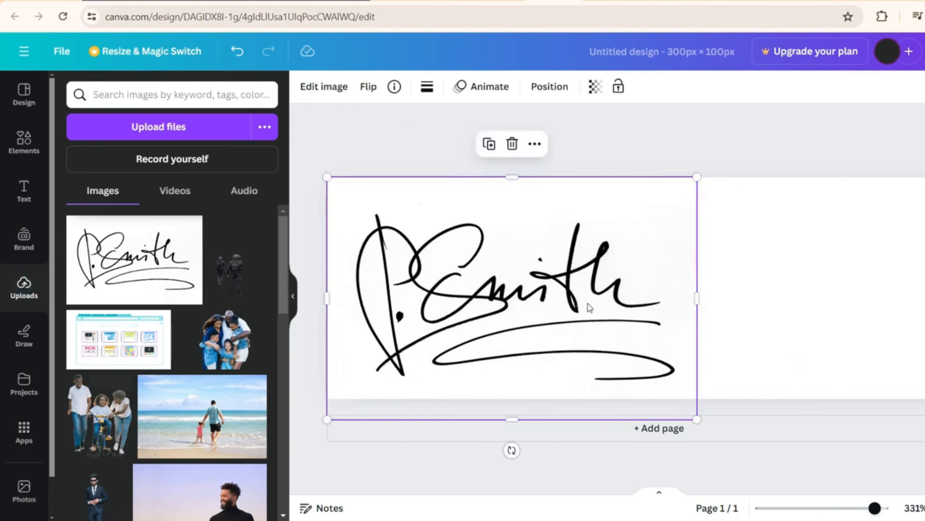
pyautogui.moveTo(577, 306); pyautogui.dragTo(700, 308)
pyautogui.click(834, 158)
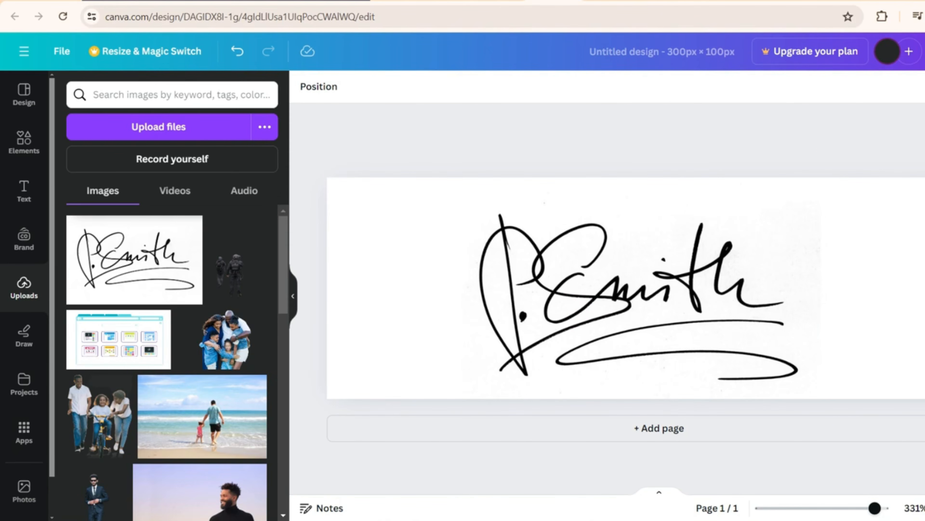
# Download the signature design with JPG as the file type.
pyautogui.click(923, 51)
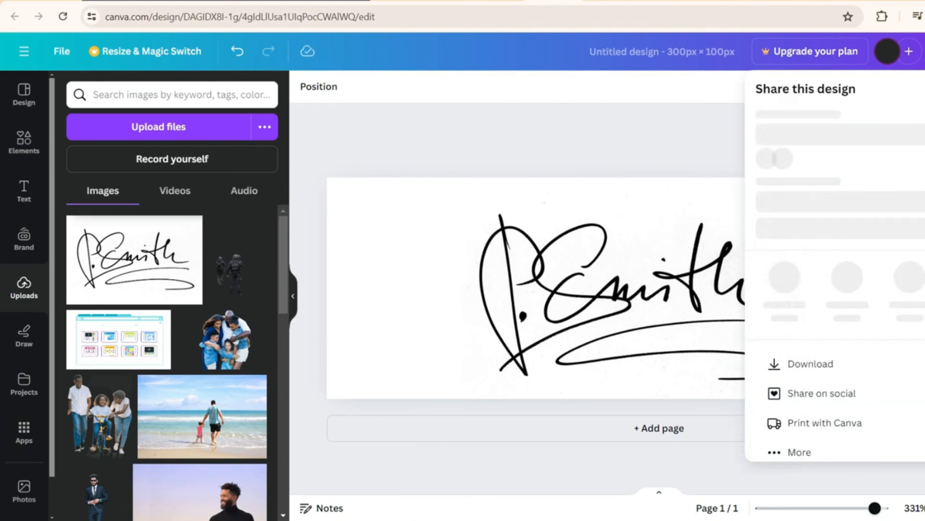
pyautogui.click(810, 388)
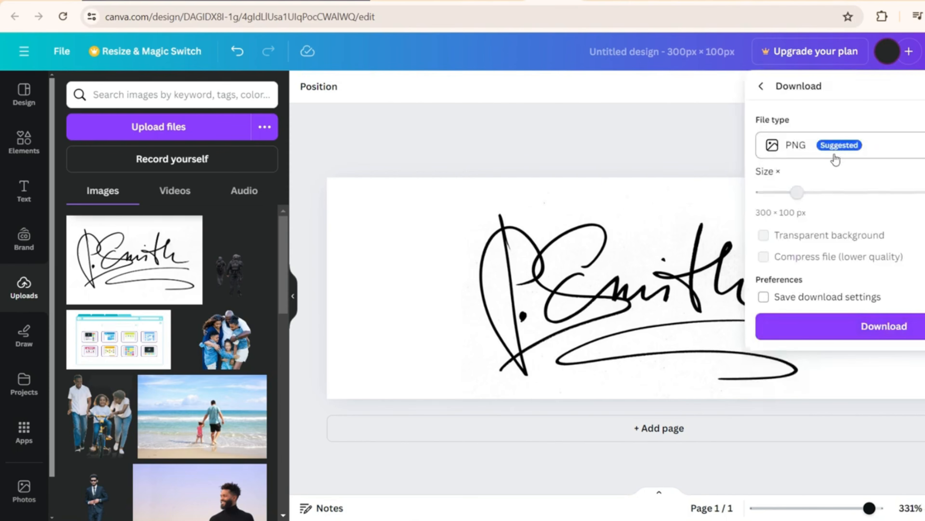
pyautogui.click(862, 151)
pyautogui.click(834, 187)
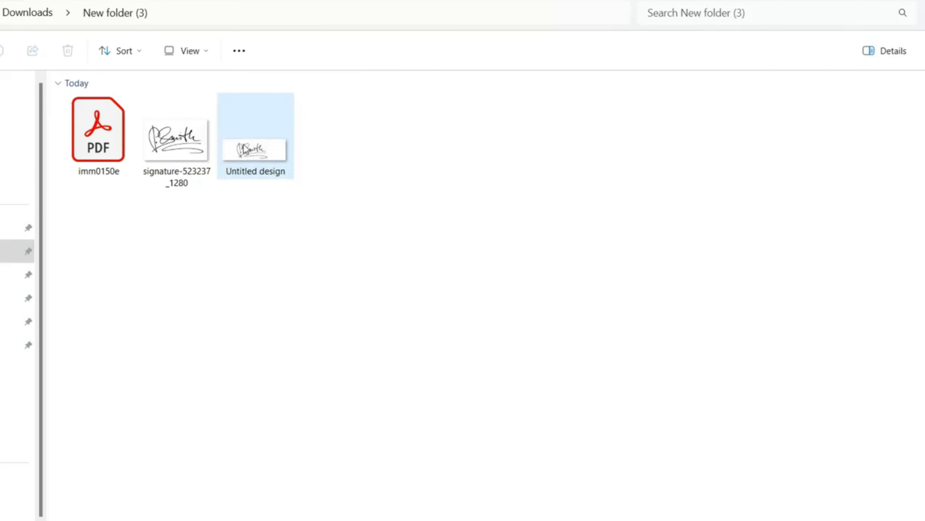
# Check that the Untitled design JPG sits beside the original signature in Downloads.
pyautogui.moveTo(281, 163)
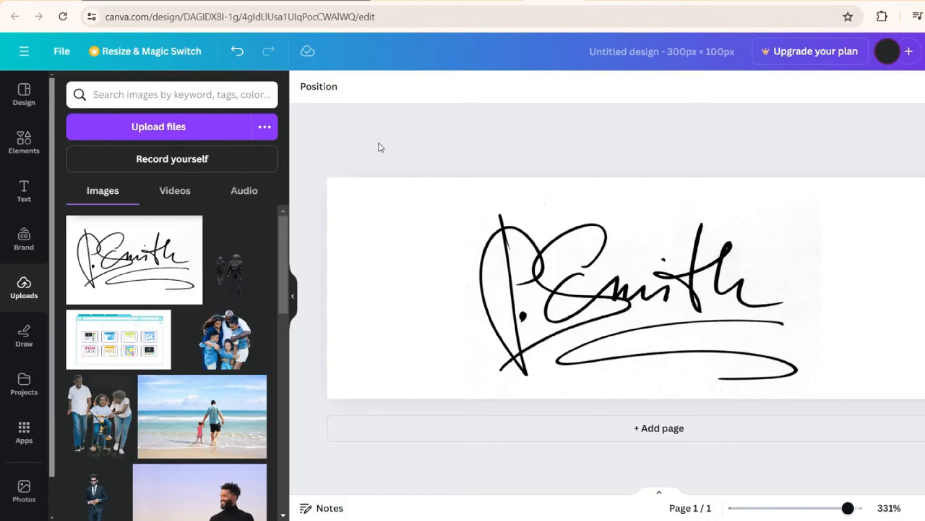
# Start another custom-size design from the Canva editor's File menu.
pyautogui.click(61, 51)
pyautogui.click(104, 147)
pyautogui.click(107, 122)
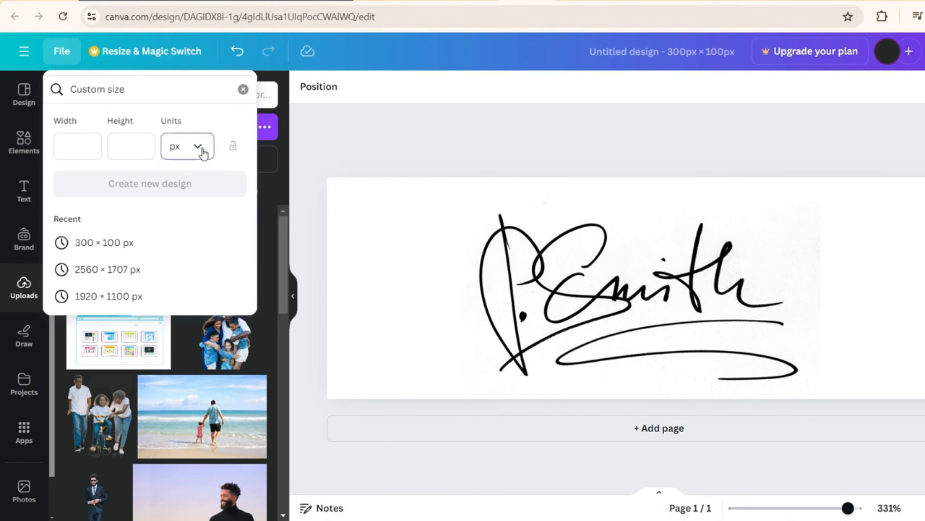
# Create a blank design of 51 mm width and 51 mm height, units in millimetres.
pyautogui.click(202, 150)
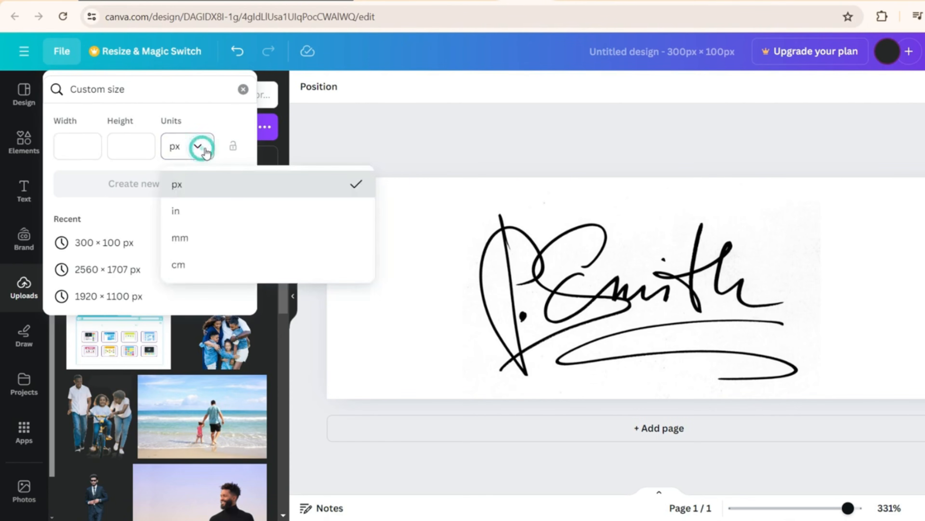
pyautogui.click(204, 239)
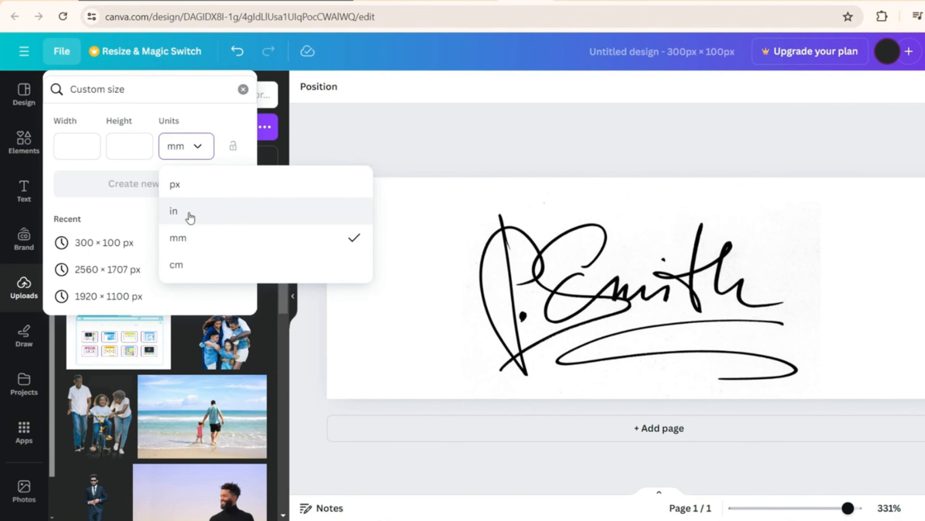
pyautogui.click(190, 241)
pyautogui.click(87, 144)
pyautogui.write('51')
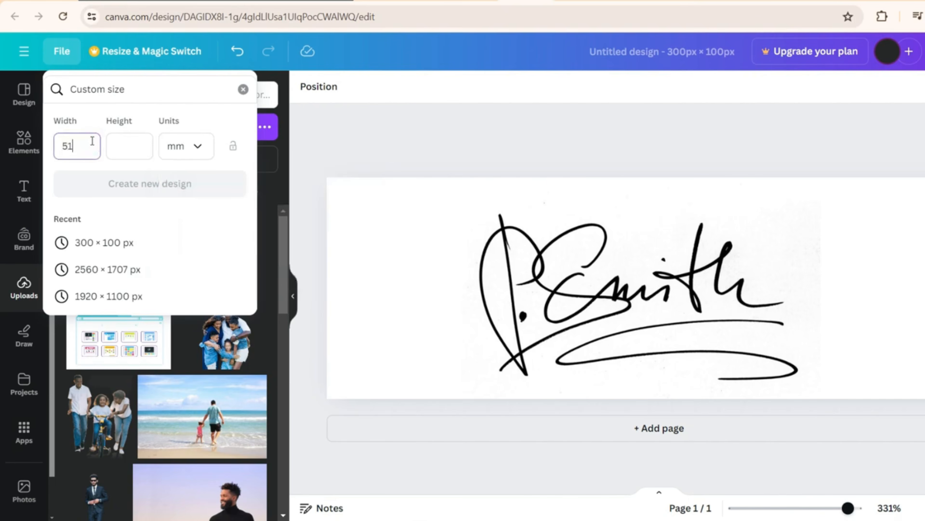
pyautogui.press('Tab')
pyautogui.write('51')
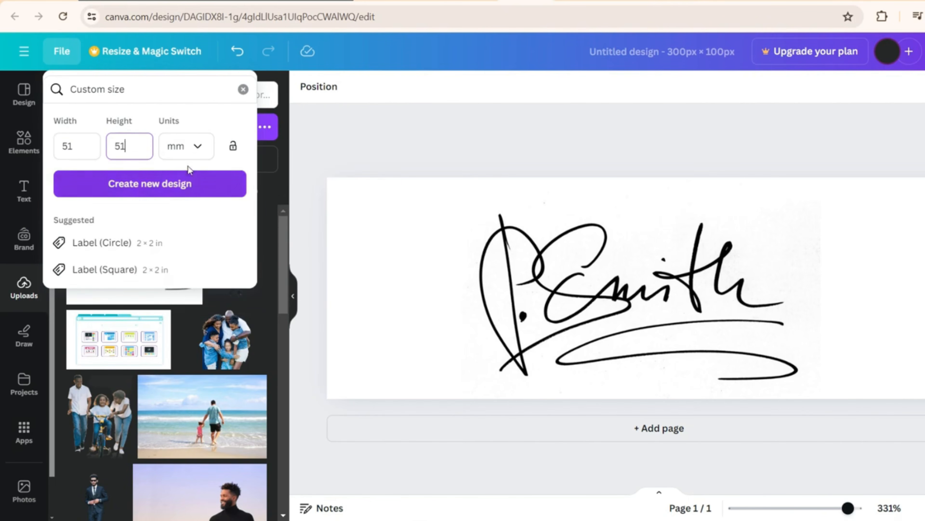
pyautogui.click(174, 191)
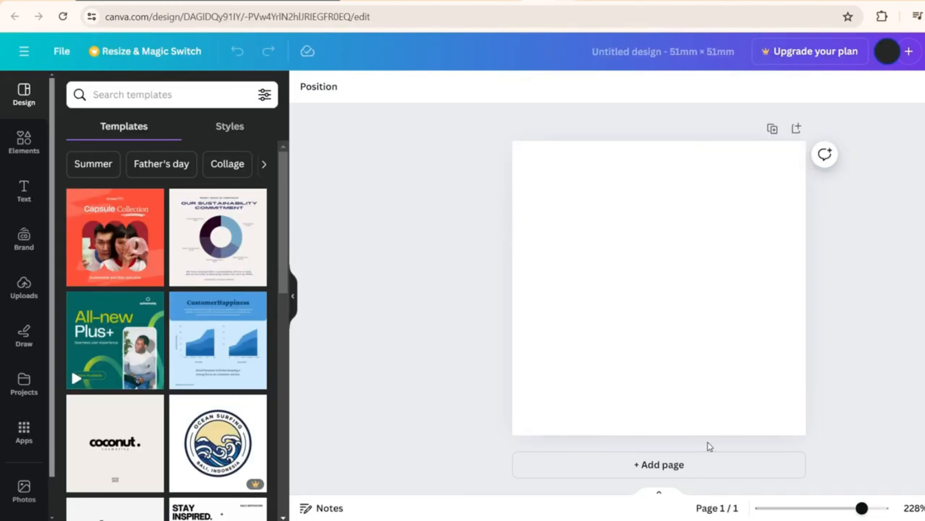
# Drag the portrait photo into the design and stretch it to fill the page.
pyautogui.click(346, 287)
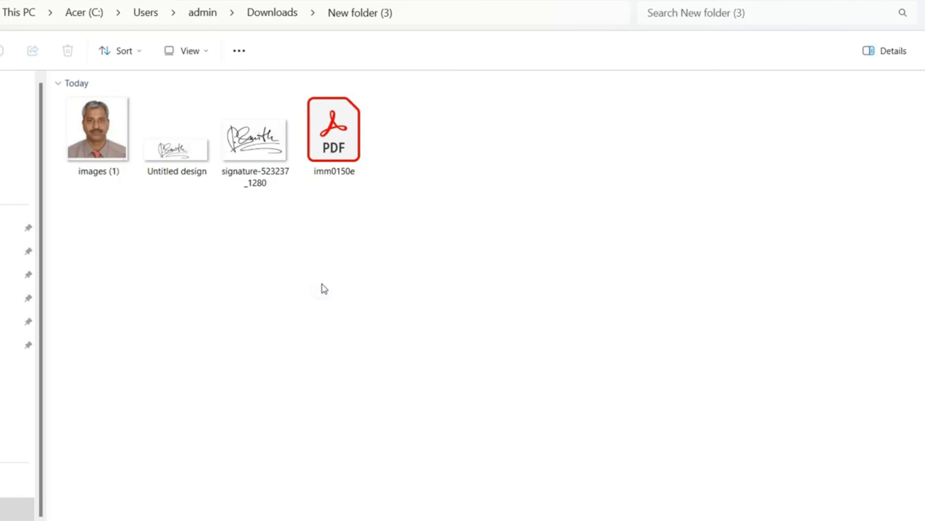
pyautogui.click(101, 142)
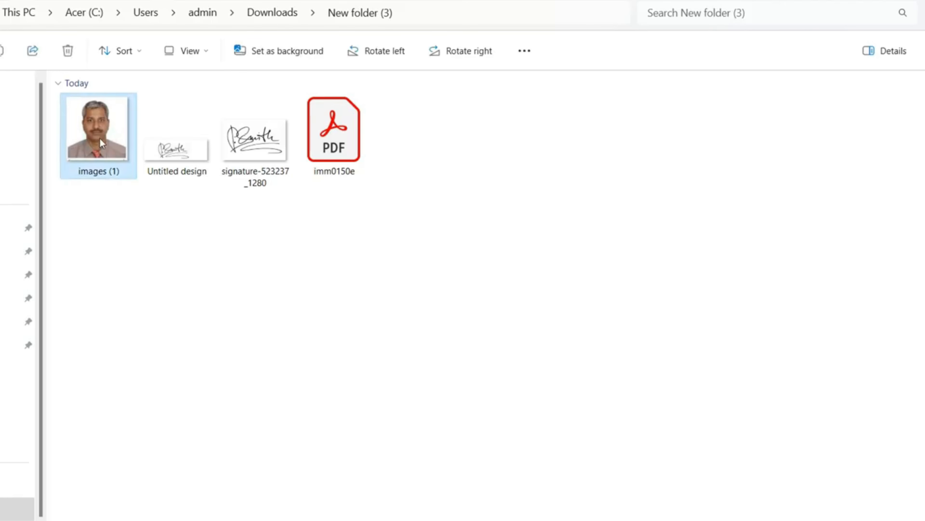
pyautogui.moveTo(100, 140); pyautogui.dragTo(605, 250)
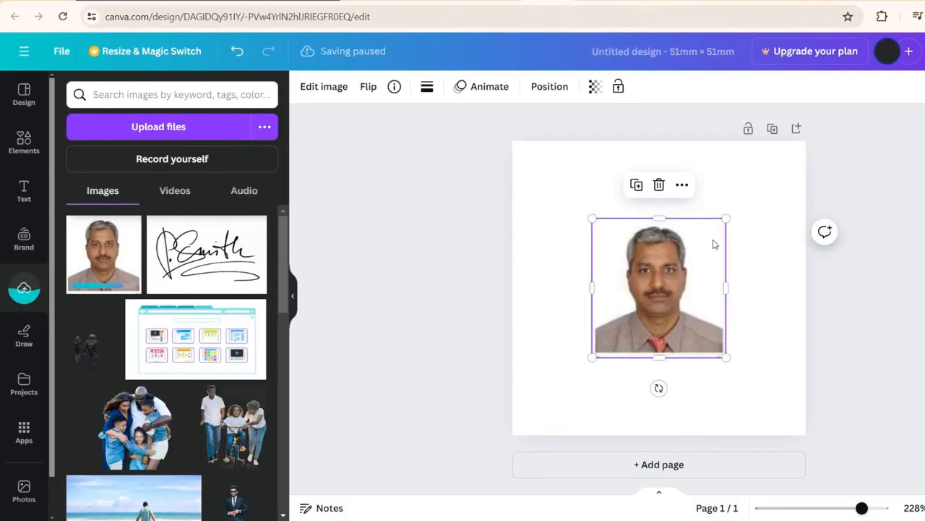
pyautogui.moveTo(680, 325); pyautogui.dragTo(599, 250)
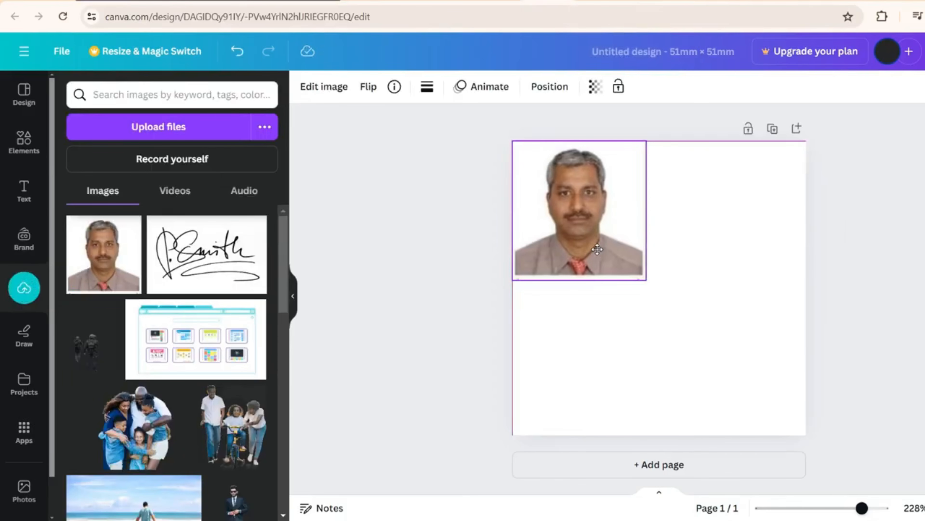
pyautogui.moveTo(647, 280); pyautogui.dragTo(782, 476)
pyautogui.moveTo(742, 381); pyautogui.dragTo(740, 378)
pyautogui.click(836, 382)
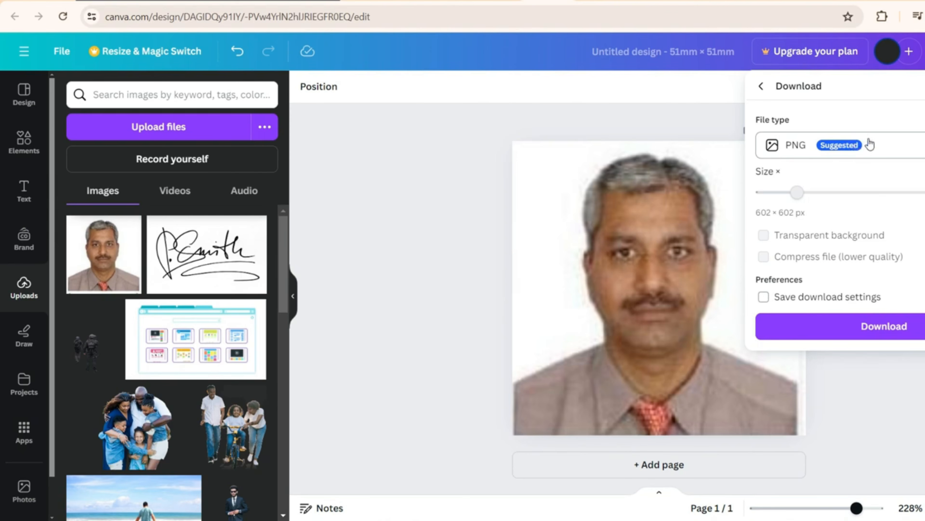
# Download the photo design as a JPG and check the saved Photo file.
pyautogui.click(868, 145)
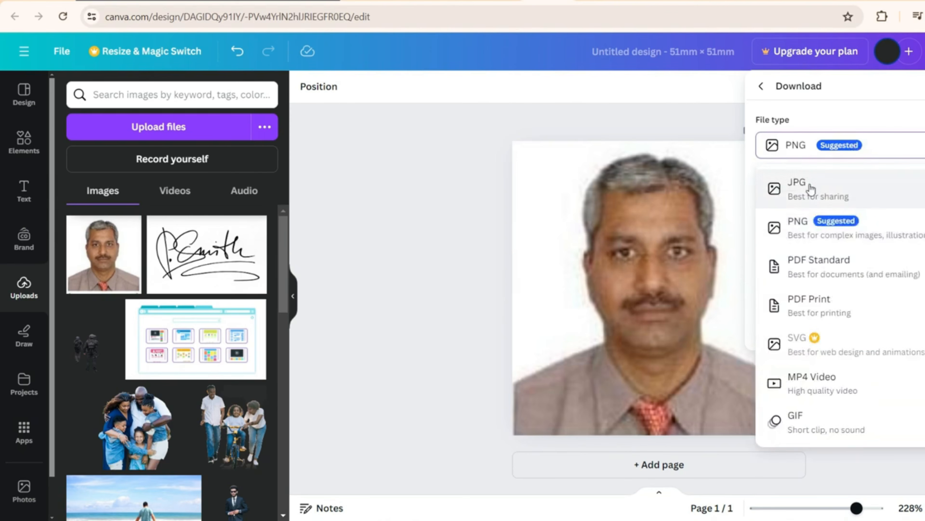
pyautogui.click(793, 183)
pyautogui.click(878, 352)
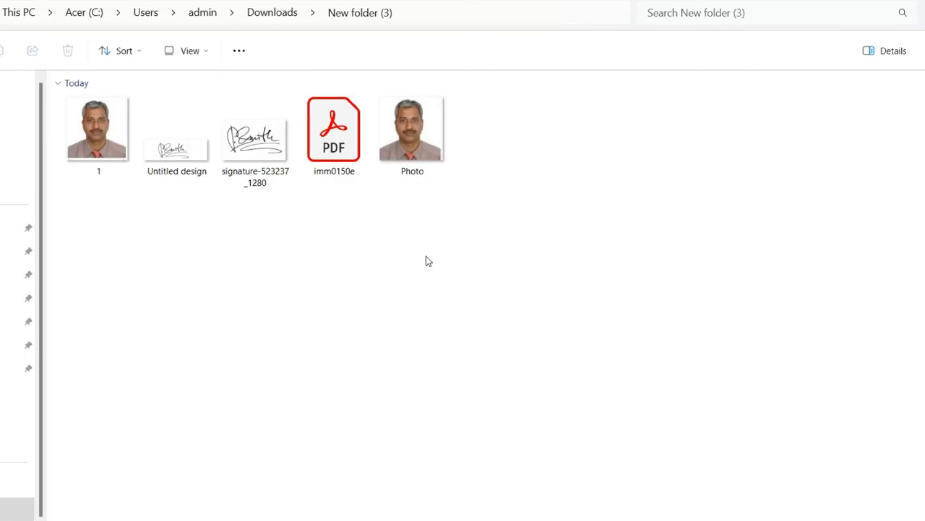
pyautogui.click(420, 150)
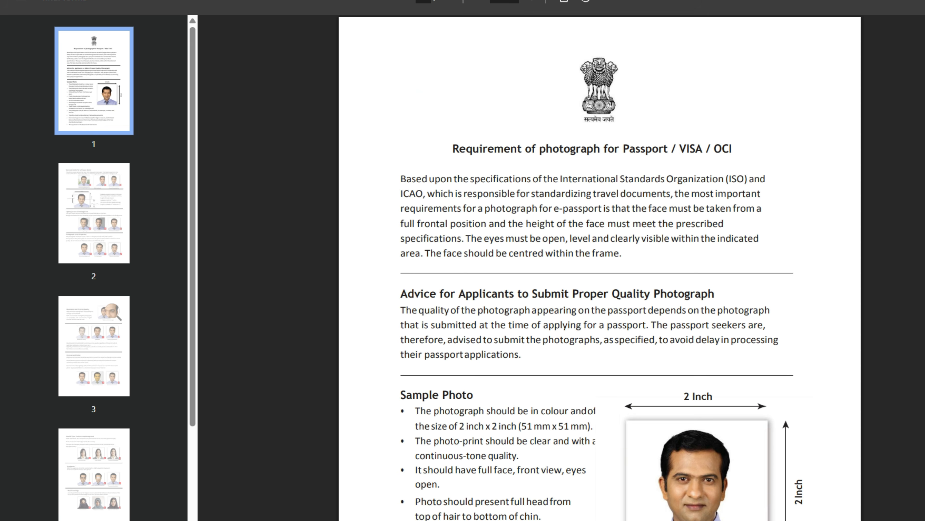
# Scroll the requirements PDF to the sample photo, then select the photos on pages 1 and 2.
pyautogui.scroll(-7, 600, 268)
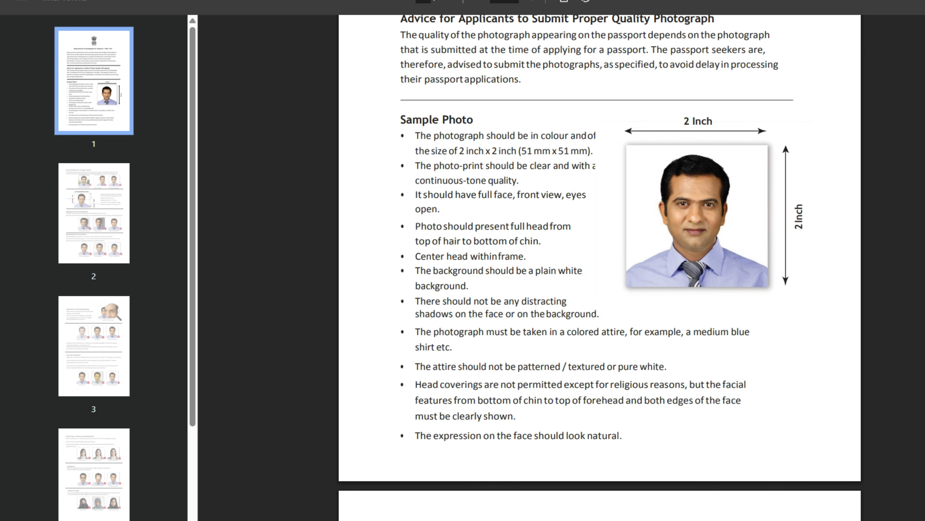
pyautogui.scroll(-12, 600, 268)
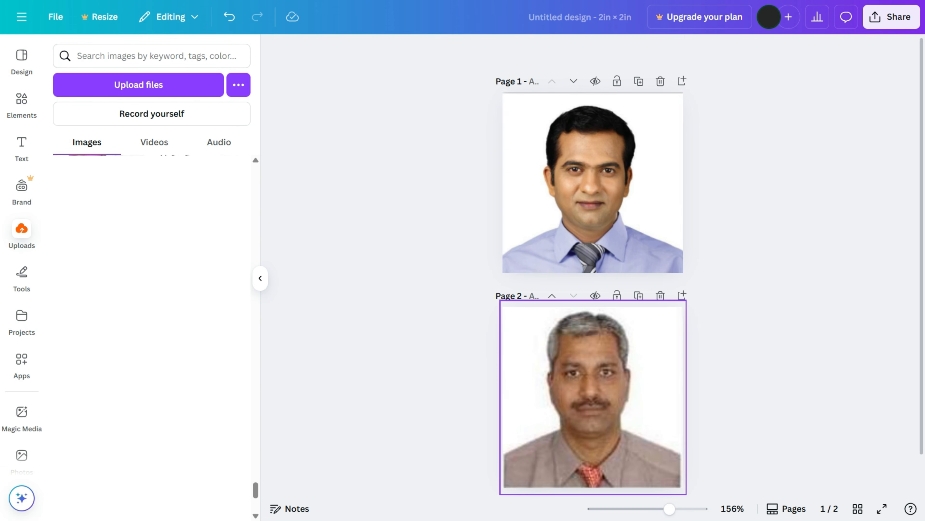
pyautogui.click(593, 190)
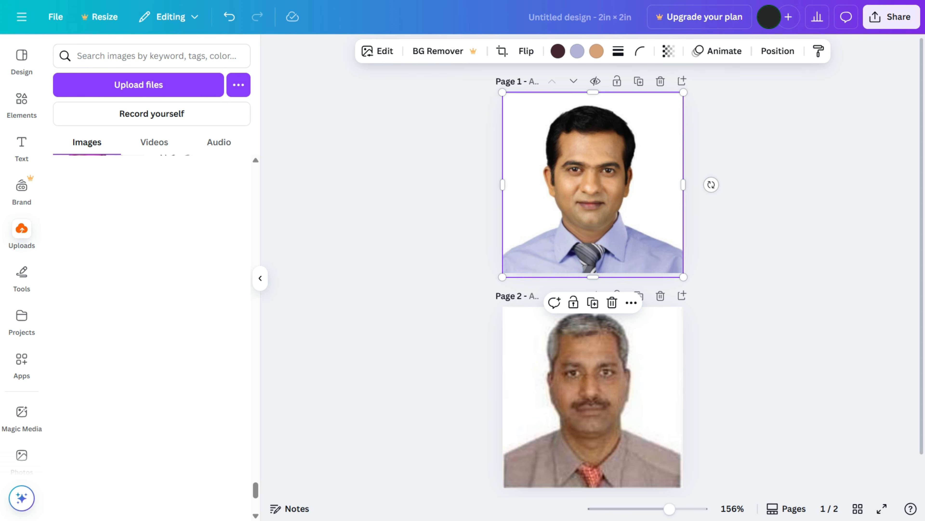
pyautogui.click(592, 397)
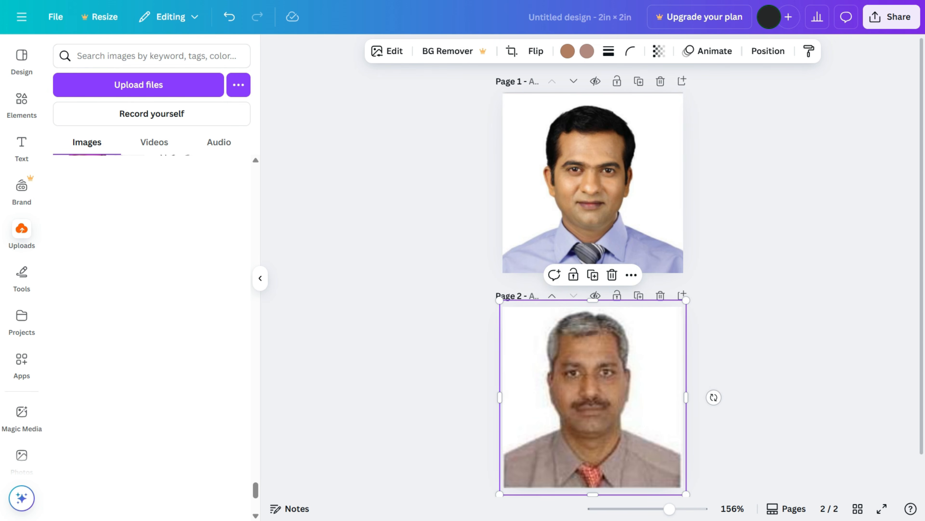
# Overlay the applicant's photo on the sample at transparency 63, then restore it to 100.
pyautogui.moveTo(593, 397); pyautogui.dragTo(593, 194)
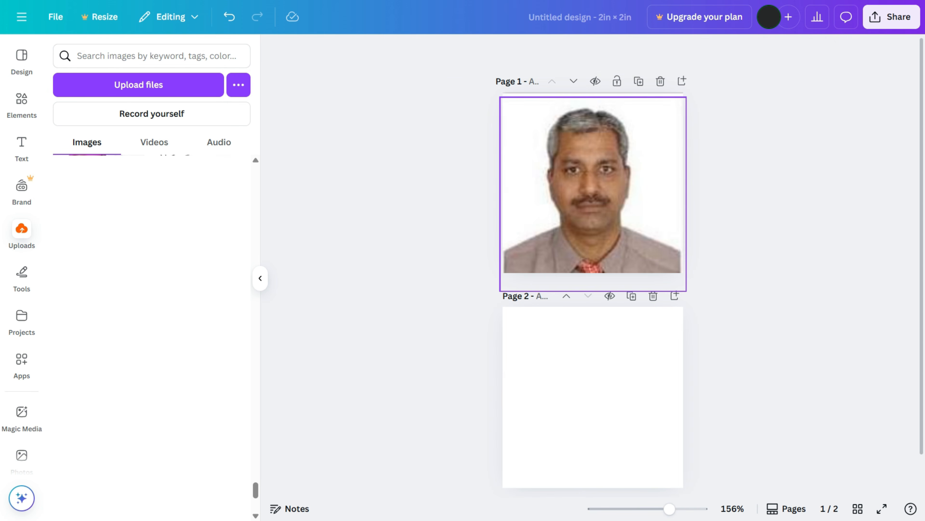
pyautogui.click(593, 193)
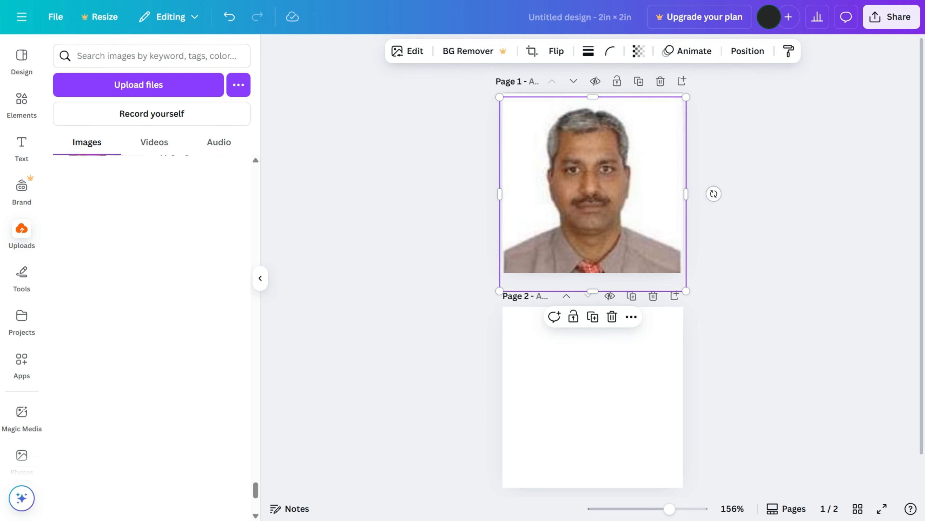
pyautogui.click(658, 51)
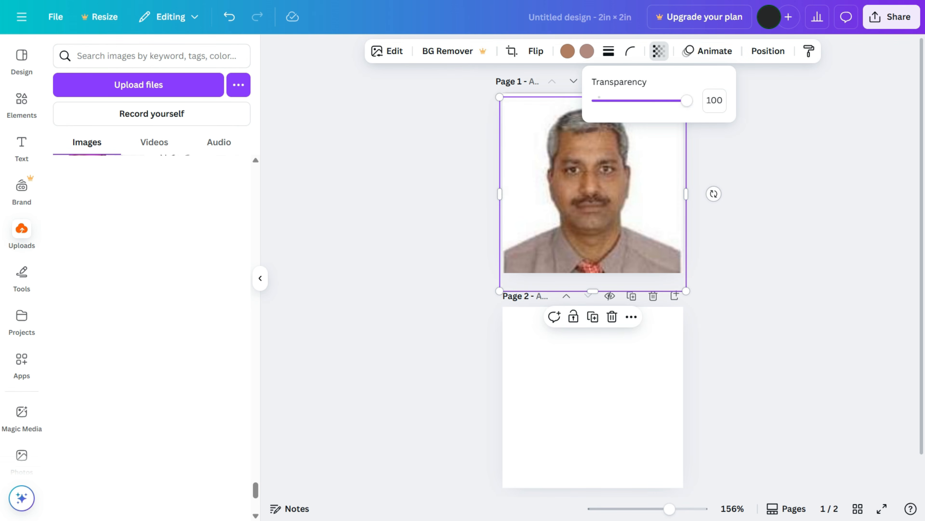
pyautogui.moveTo(691, 100); pyautogui.dragTo(654, 100)
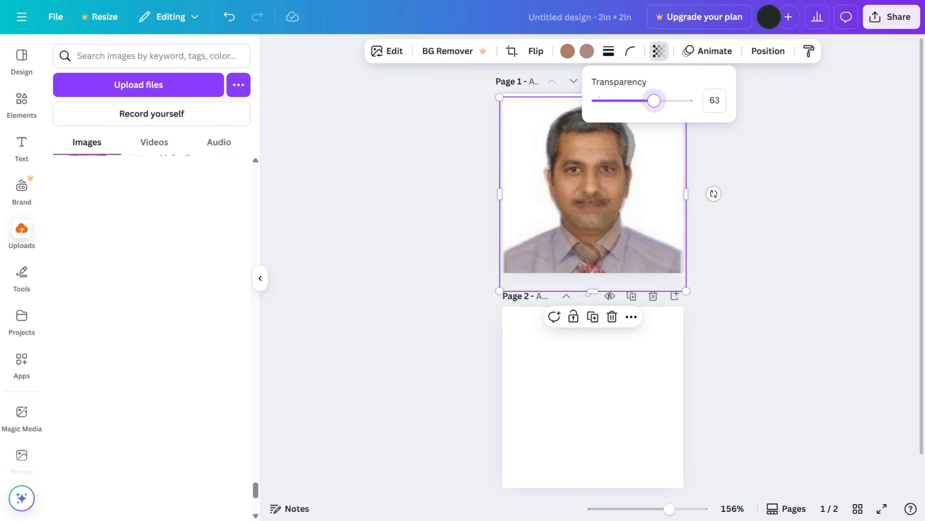
pyautogui.press('Escape')
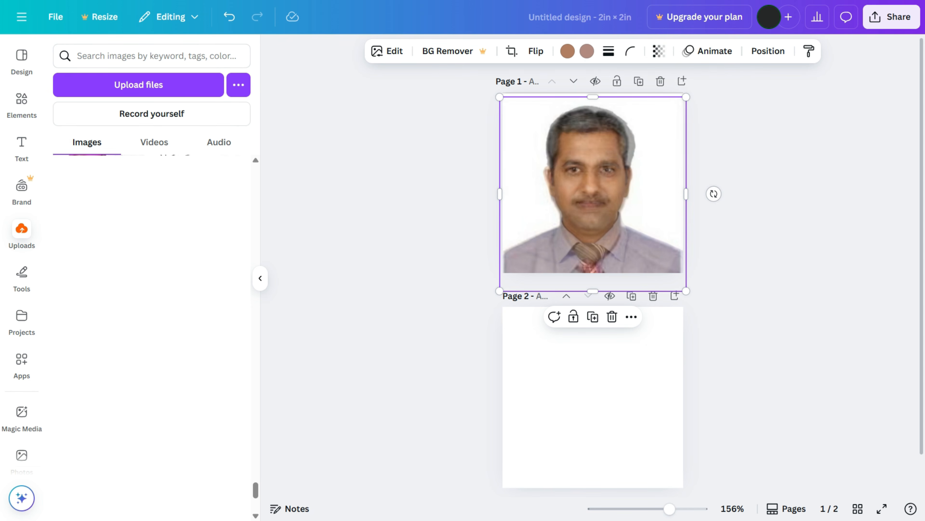
pyautogui.press('Escape')
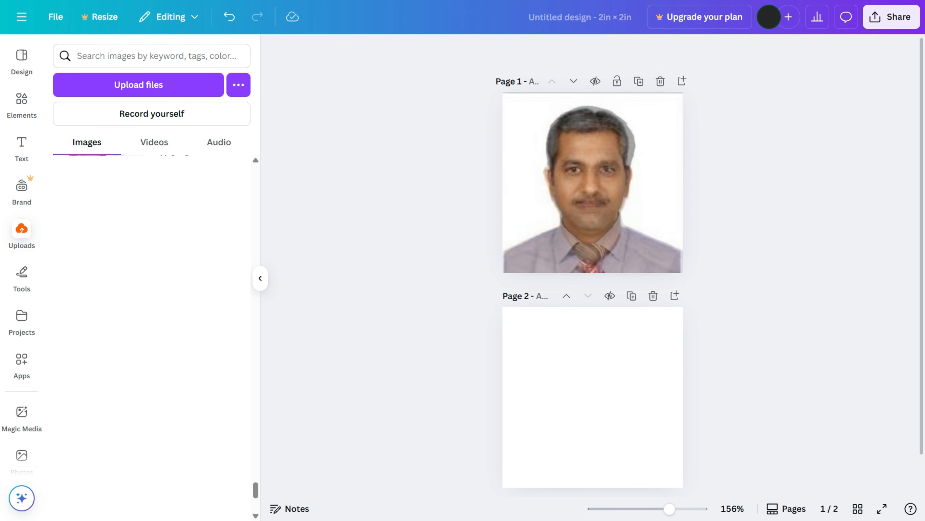
pyautogui.click(619, 175)
pyautogui.click(659, 51)
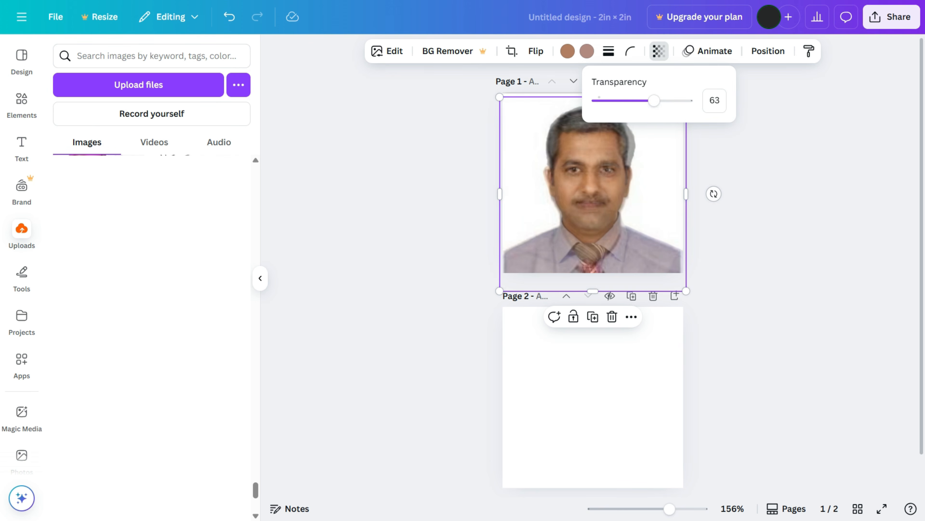
pyautogui.moveTo(654, 100); pyautogui.dragTo(692, 101)
pyautogui.press('Escape')
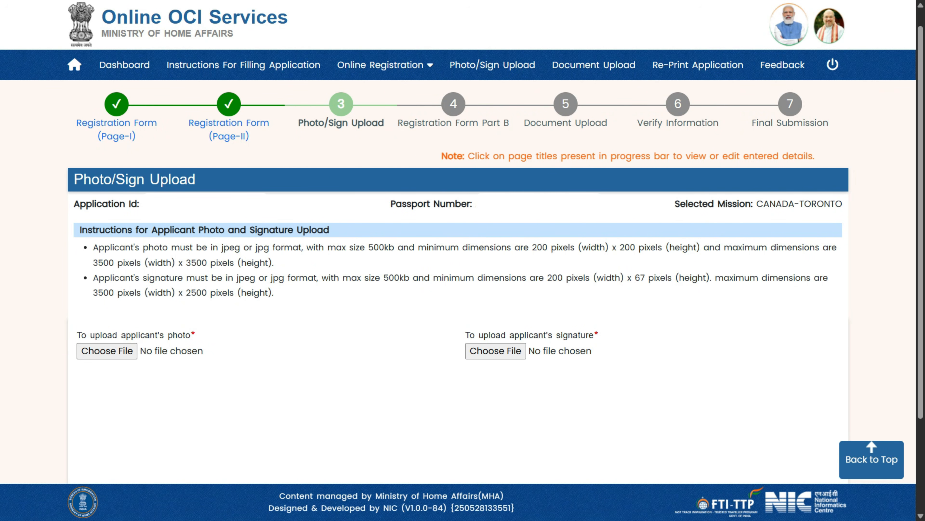
# Zoom the applicant's photo out within the crop frame and apply the crop.
pyautogui.moveTo(221, 247); pyautogui.dragTo(269, 247)
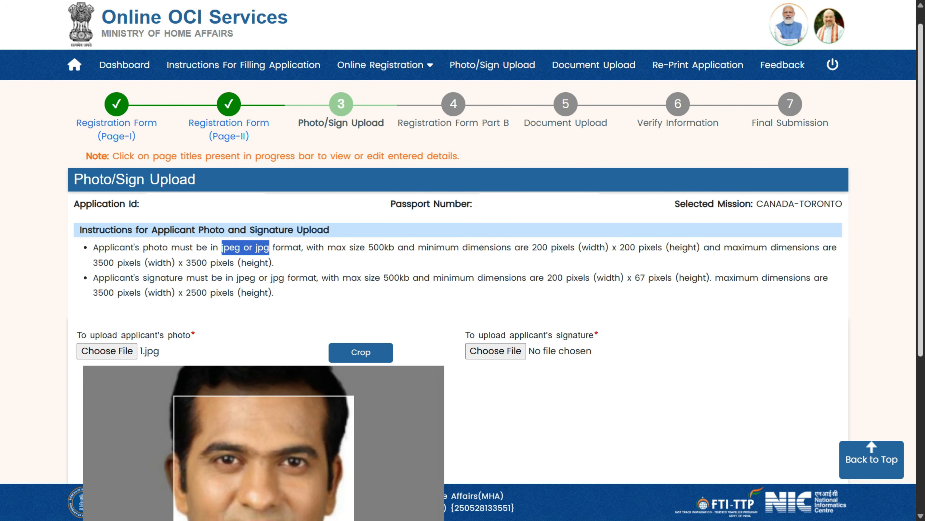
pyautogui.scroll(-5, 462, 255)
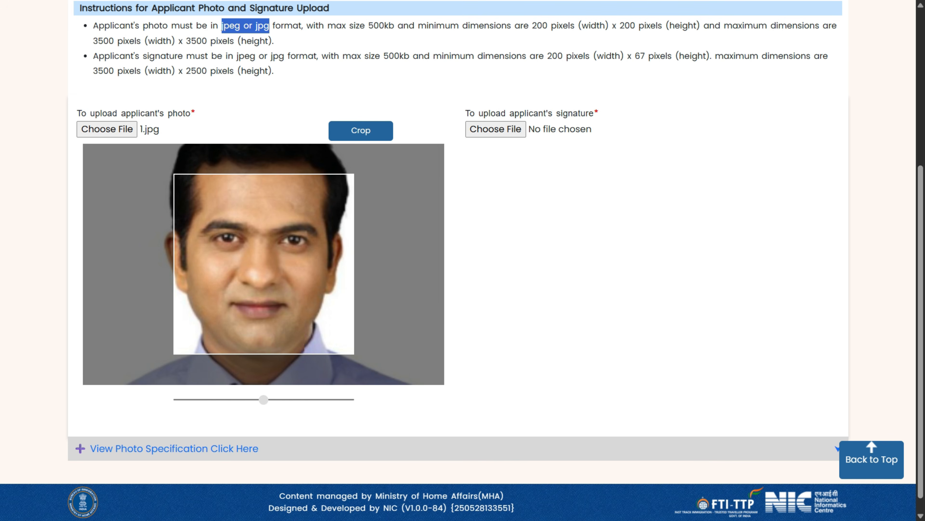
pyautogui.moveTo(264, 400); pyautogui.dragTo(178, 400)
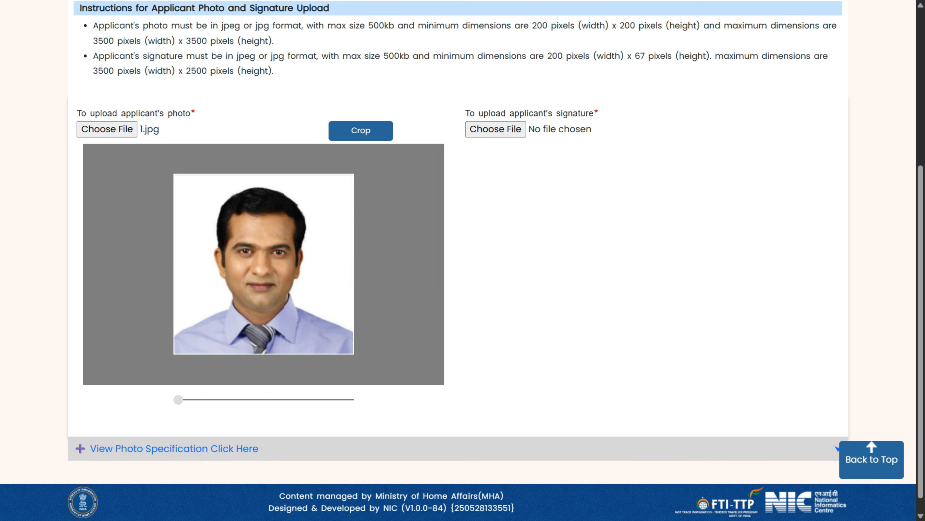
pyautogui.click(361, 131)
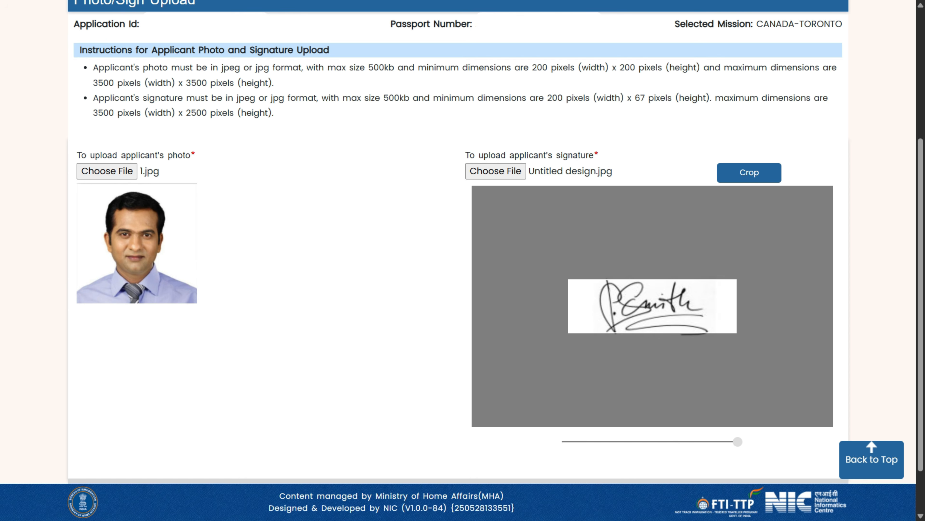
# Zoom the signature out to fit the frame and apply the crop.
pyautogui.moveTo(736, 441); pyautogui.dragTo(567, 441)
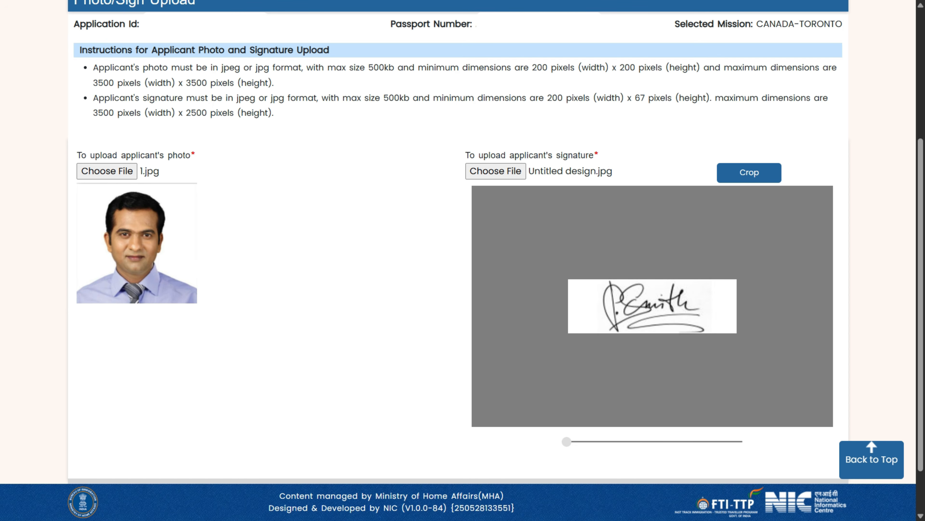
pyautogui.click(749, 173)
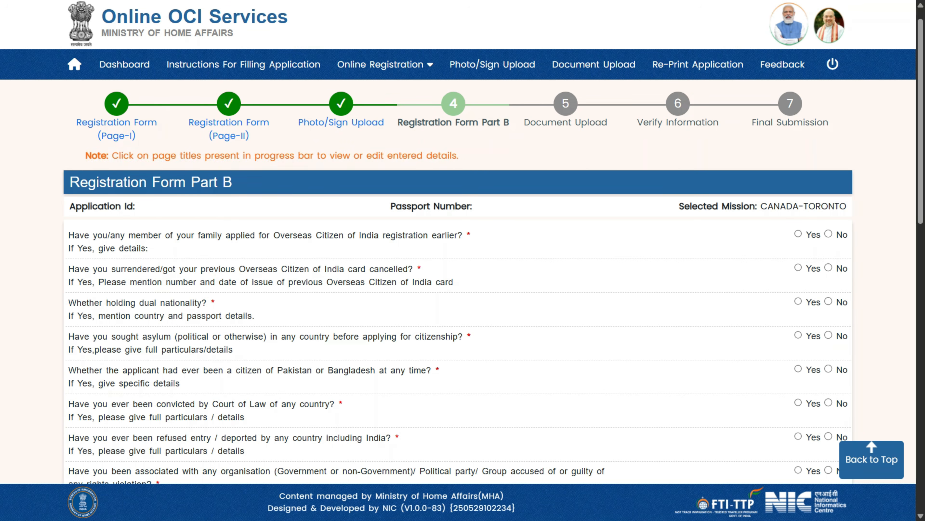
# Answer the Part B questions, setting armed-forces service to Yes to reveal its details box.
pyautogui.moveTo(68, 235); pyautogui.dragTo(149, 249)
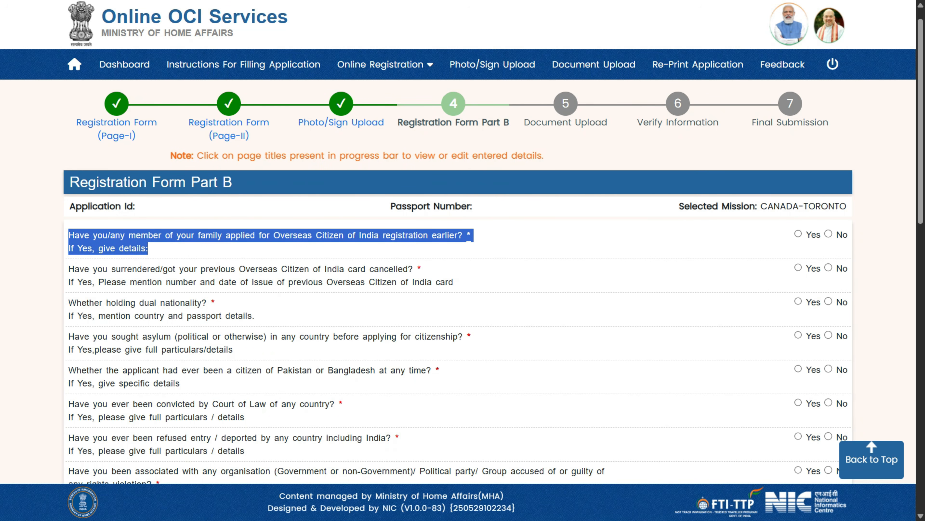
pyautogui.click(271, 249)
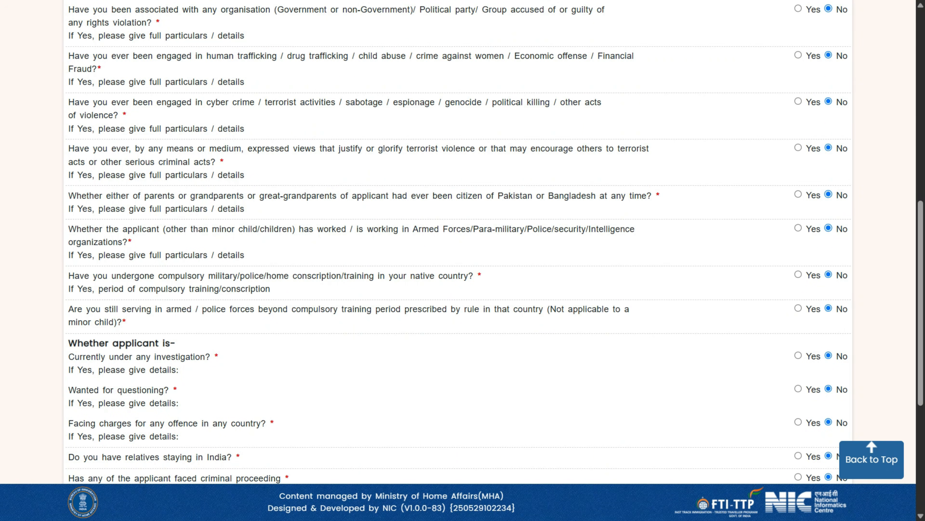
pyautogui.click(798, 228)
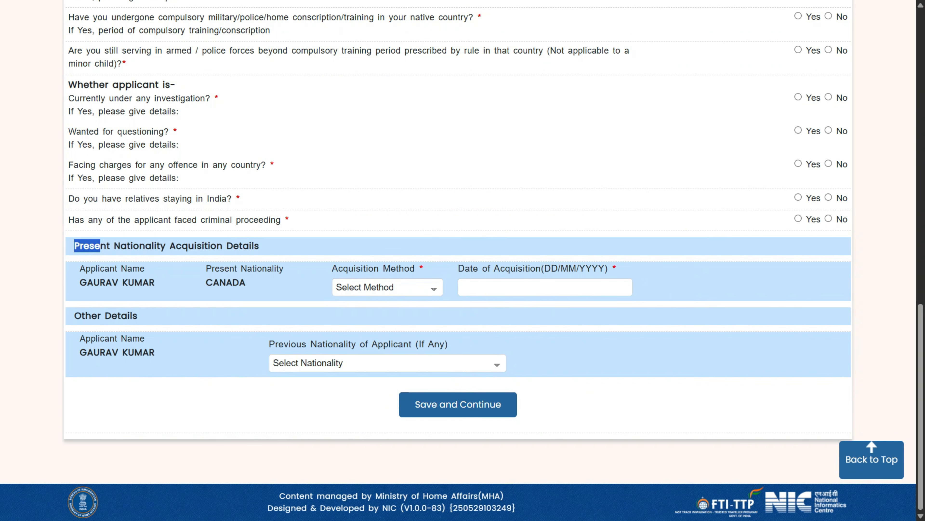
# Set the present nationality acquisition method to NATURALIZATION.
pyautogui.moveTo(97, 246); pyautogui.dragTo(259, 245)
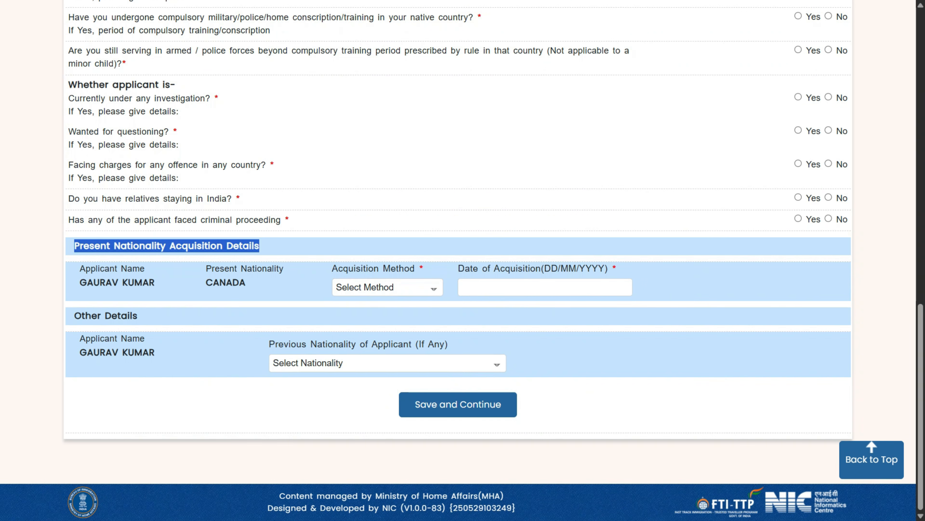
pyautogui.click(387, 287)
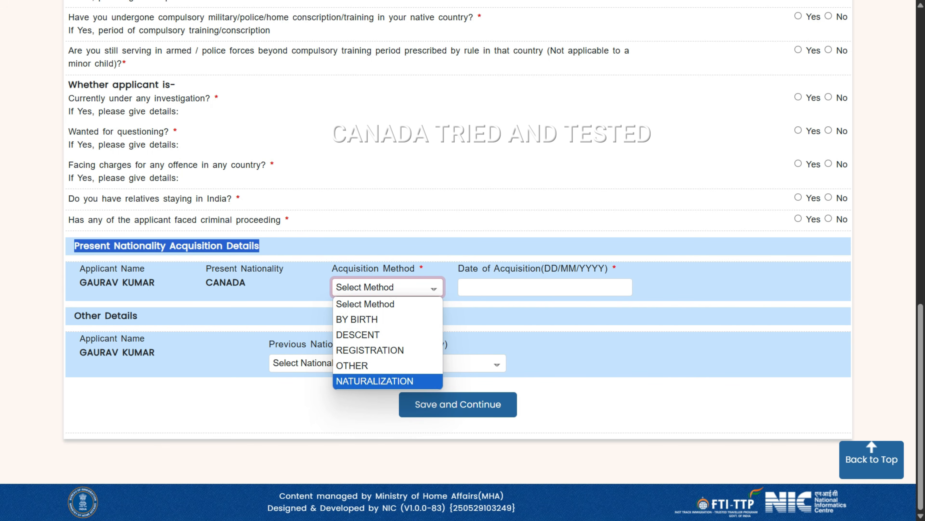
pyautogui.click(378, 381)
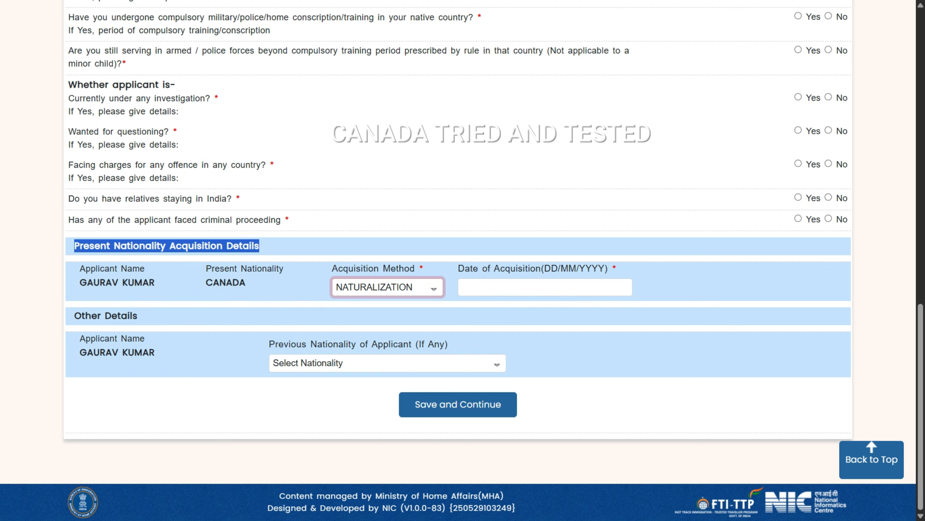
pyautogui.click(388, 287)
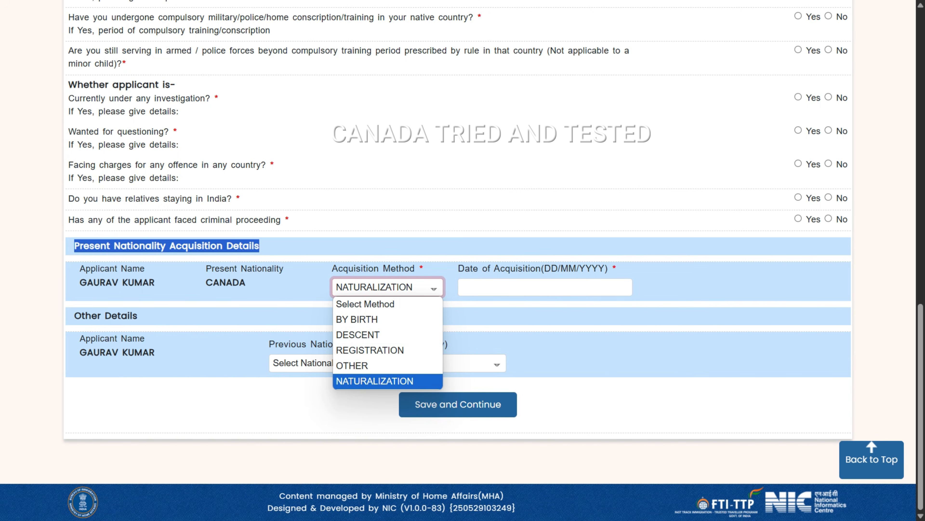
pyautogui.click(388, 381)
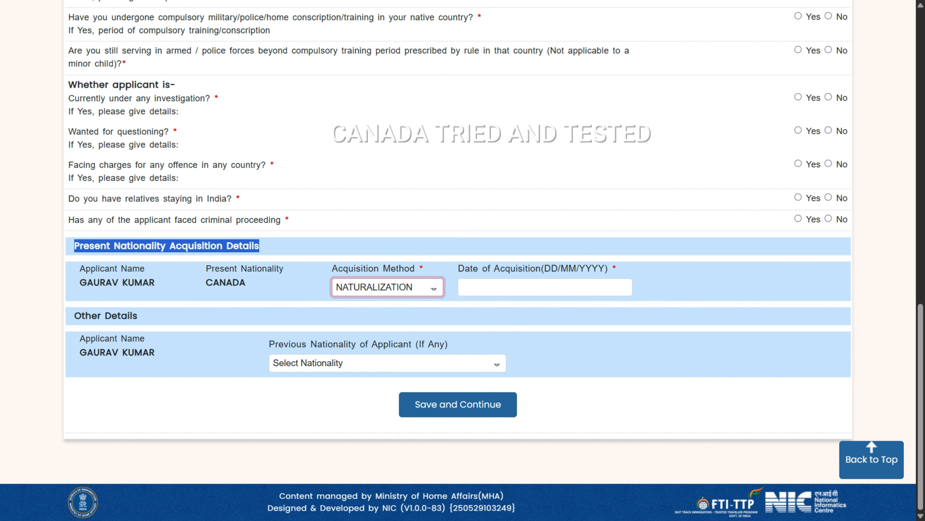
pyautogui.click(387, 381)
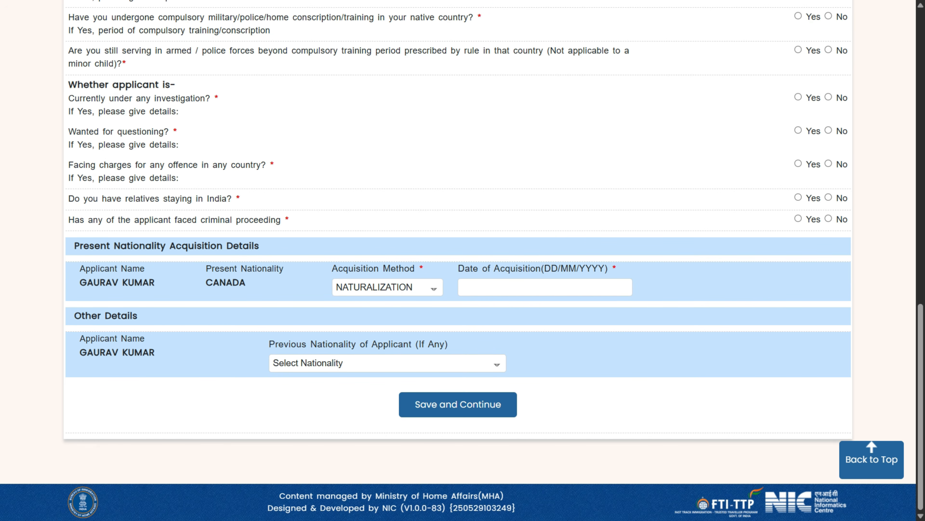
# Choose INDIA as previous nationality and move to the Renunciated Passport No. field.
pyautogui.click(388, 363)
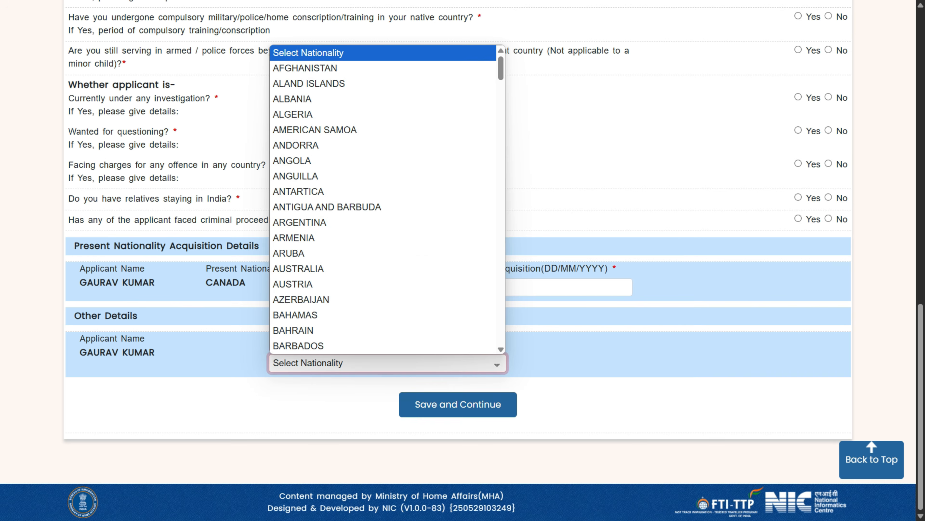
pyautogui.write('in')
pyautogui.moveTo(539, 344); pyautogui.dragTo(544, 345)
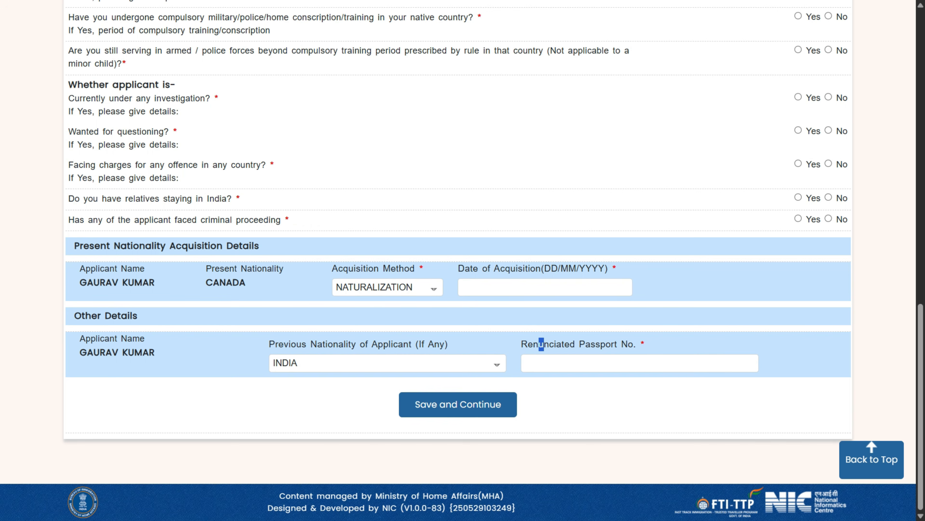
pyautogui.click(544, 363)
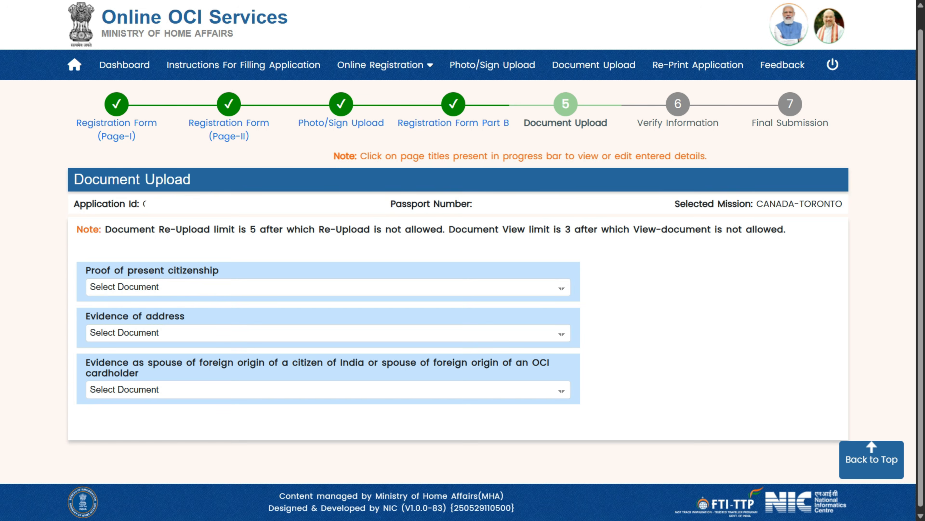
pyautogui.moveTo(105, 229); pyautogui.dragTo(448, 230)
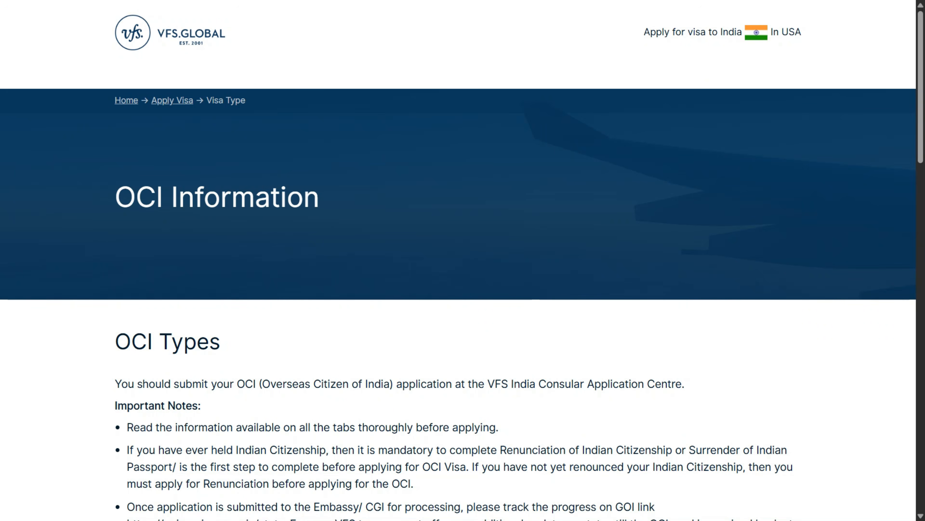
# Select New OCI Registration and show the OCI Fees & Documents Required section.
pyautogui.scroll(-10, 463, 255)
pyautogui.click(307, 209)
pyautogui.click(193, 259)
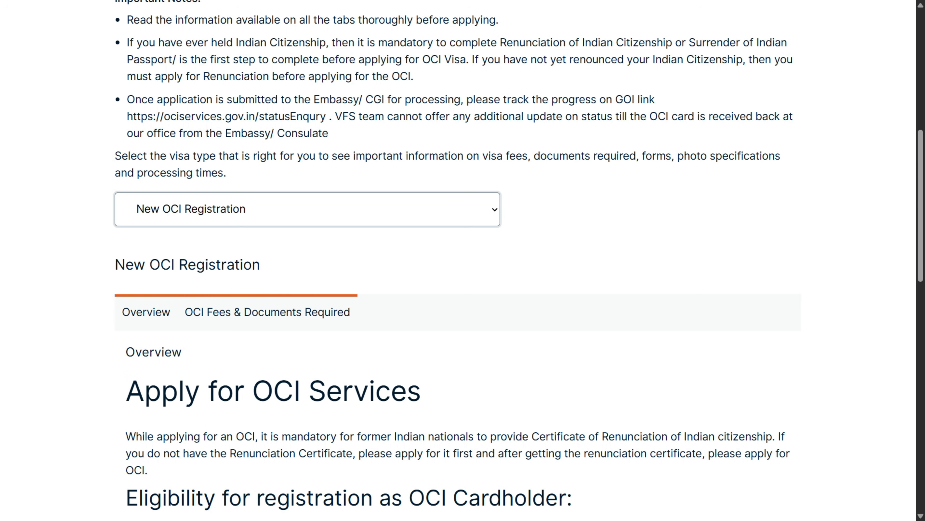
pyautogui.click(267, 312)
# Open the document requirements checklist and highlight the note about changes after submission.
pyautogui.scroll(-10, 267, 312)
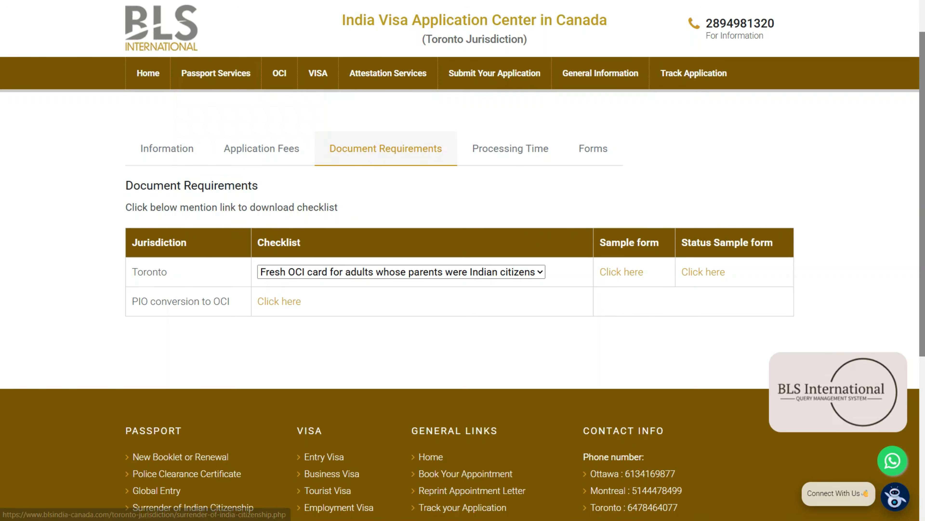
pyautogui.click(401, 271)
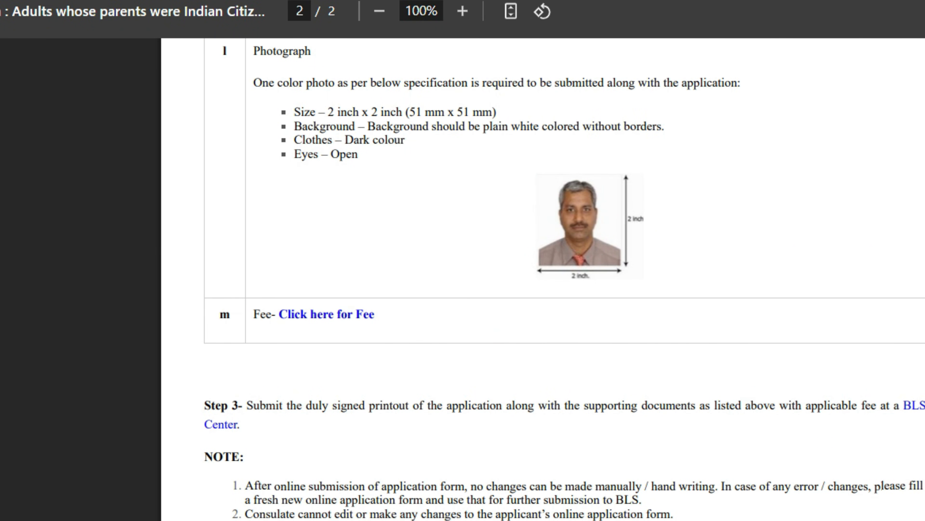
pyautogui.moveTo(274, 486); pyautogui.dragTo(881, 485)
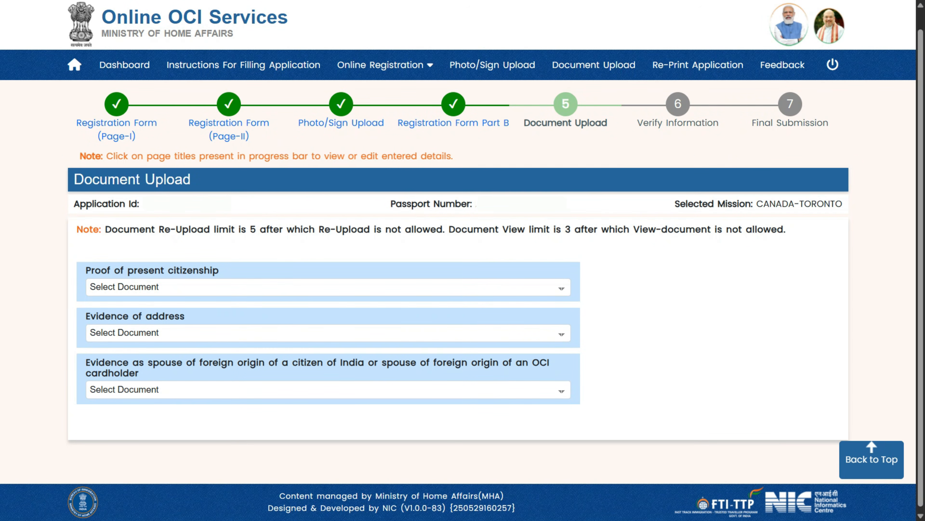
# Expand the Proof of present citizenship dropdown to browse its accepted documents.
pyautogui.click(328, 287)
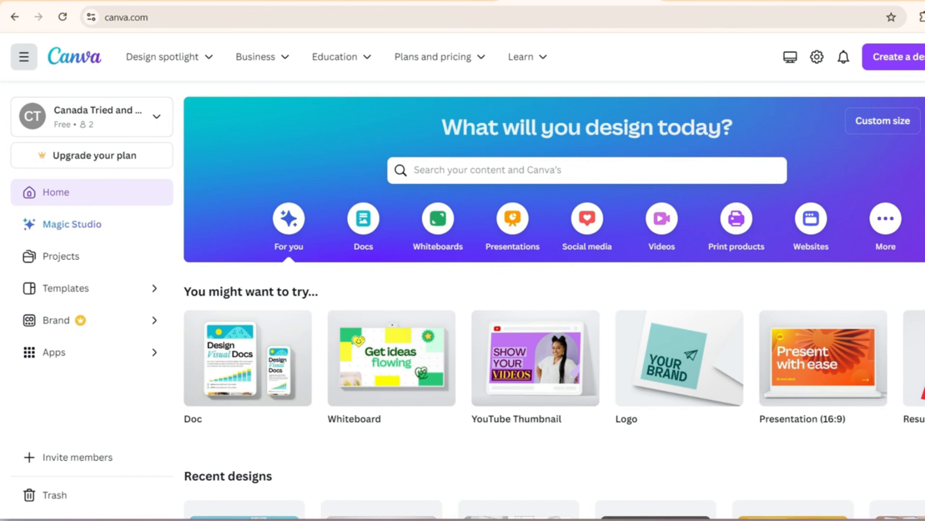
# Create a two-page 16:9 presentation and display the uploaded passport images.
pyautogui.click(907, 56)
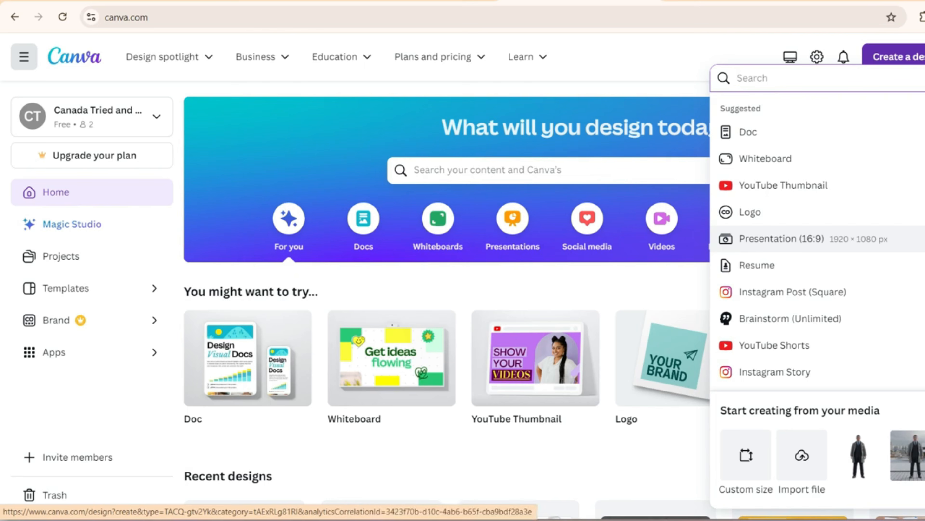
pyautogui.click(783, 238)
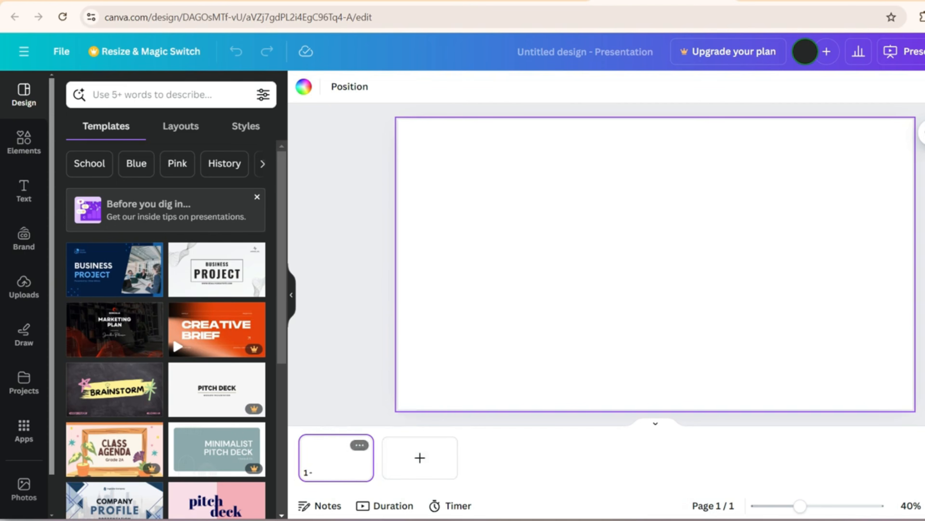
pyautogui.click(420, 457)
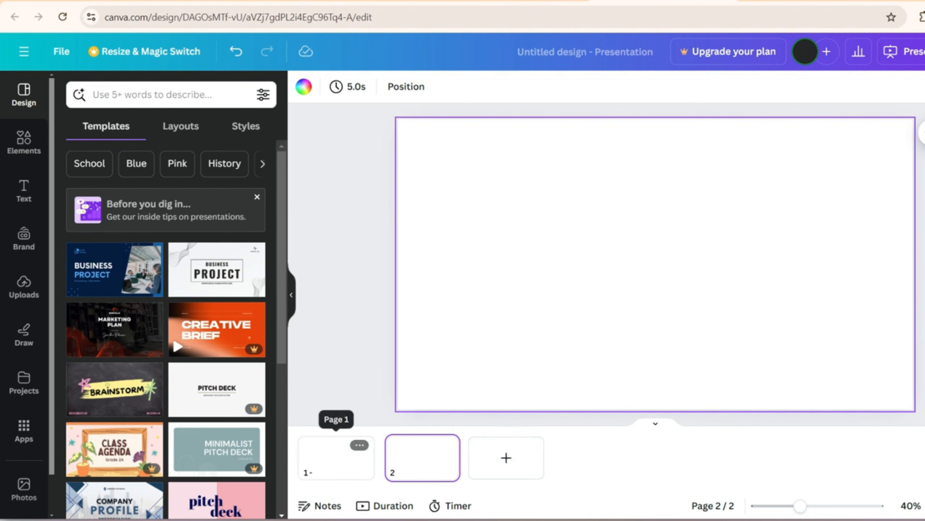
pyautogui.click(336, 458)
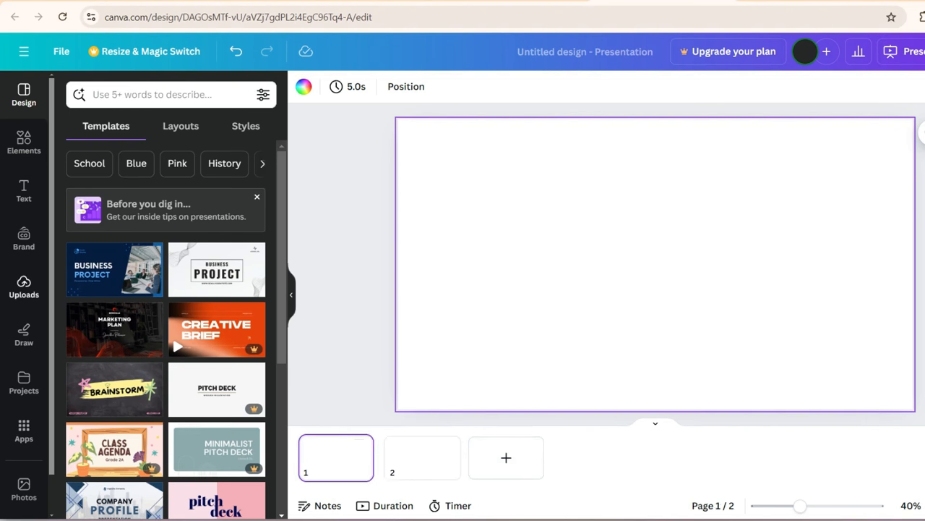
pyautogui.click(24, 284)
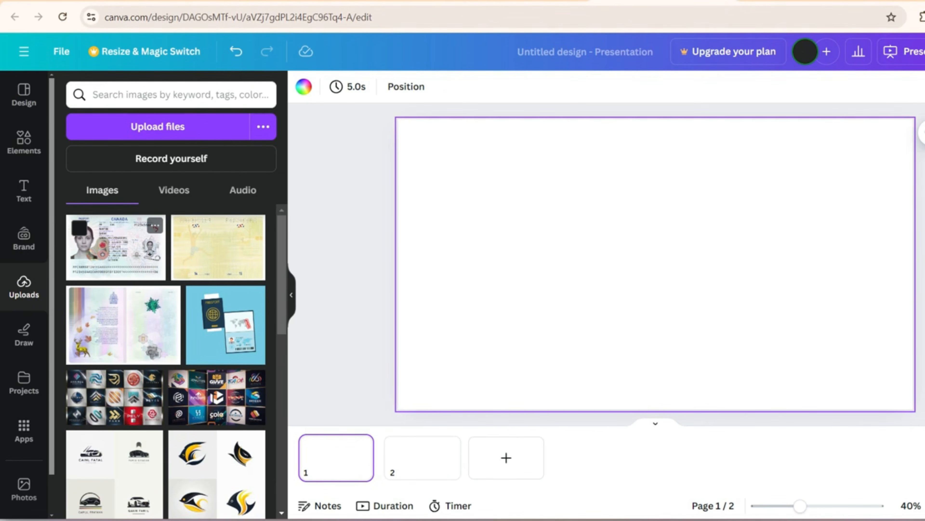
# Place the passport photo page on page 1, enlarged to full height and centred.
pyautogui.click(115, 248)
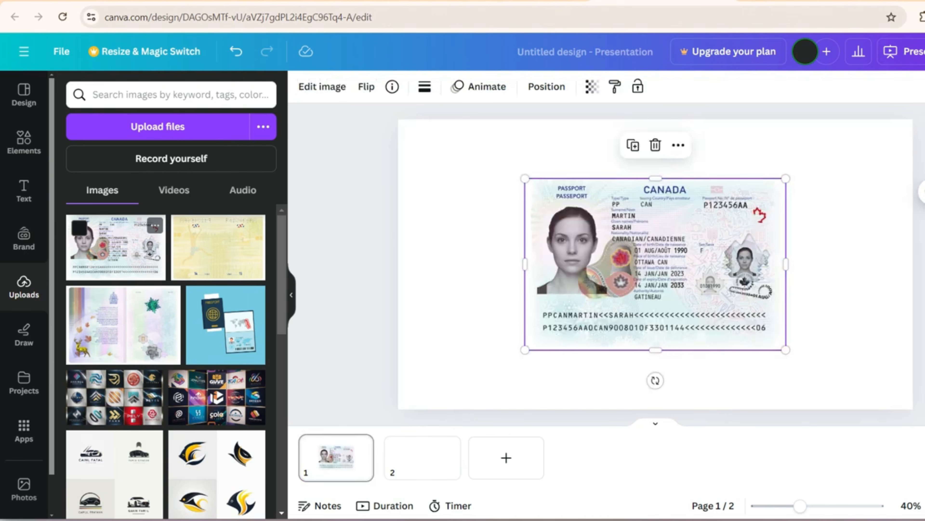
pyautogui.moveTo(656, 265); pyautogui.dragTo(529, 205)
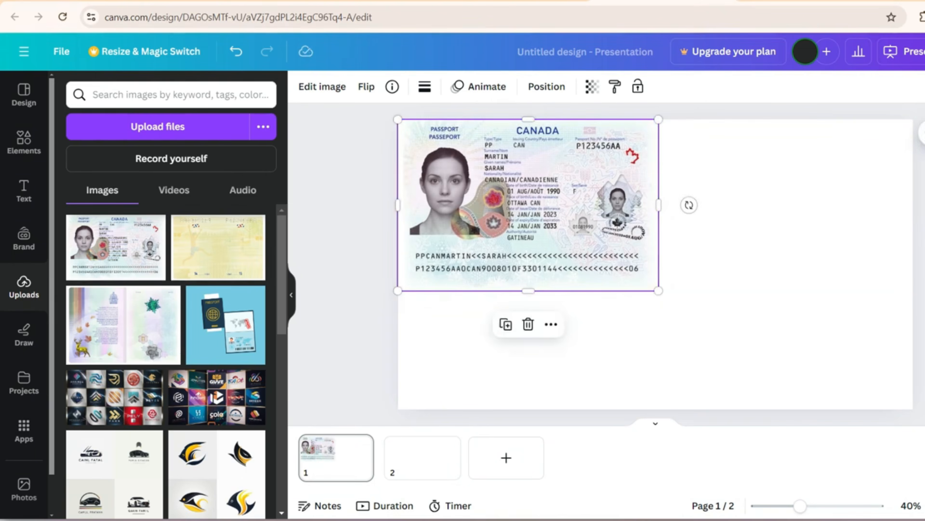
pyautogui.moveTo(659, 291); pyautogui.dragTo(839, 409)
pyautogui.moveTo(620, 279); pyautogui.dragTo(656, 279)
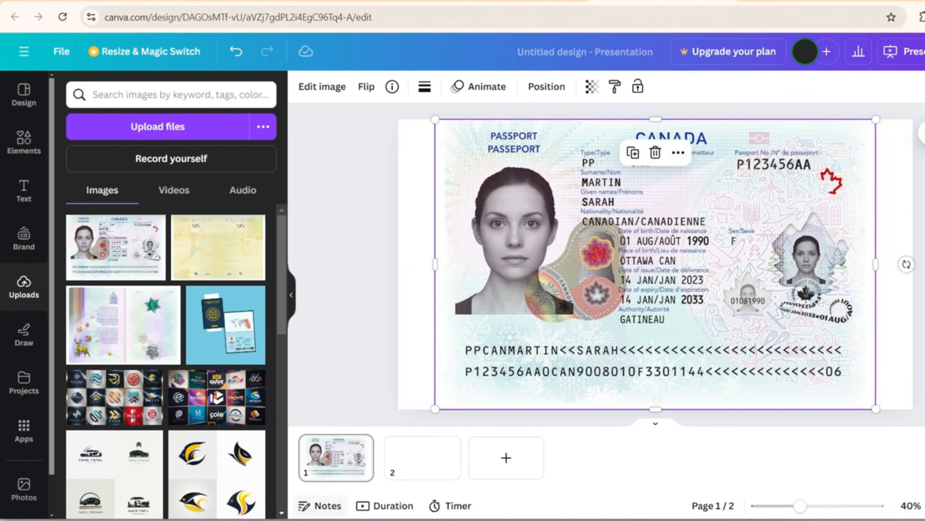
# Place the yellow passport page on page 2, enlarged to full height and centred.
pyautogui.click(419, 459)
pyautogui.click(217, 247)
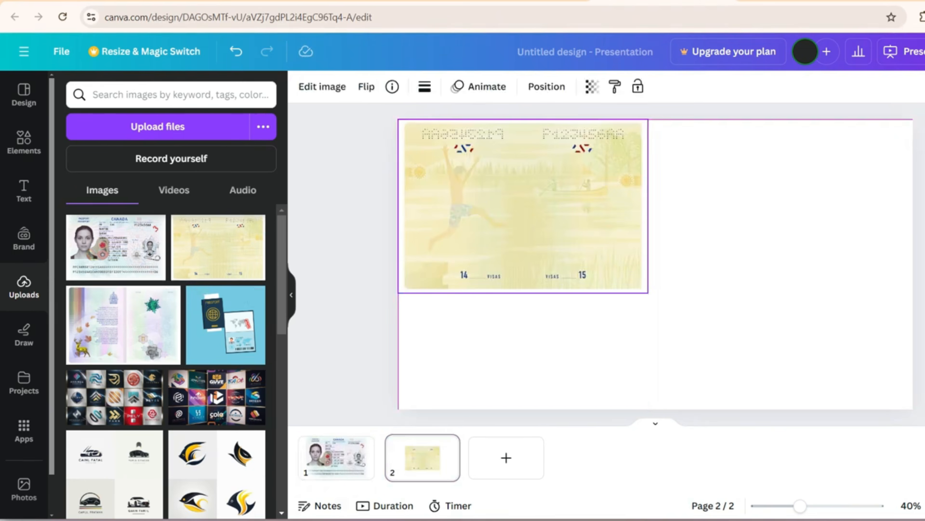
pyautogui.moveTo(647, 293); pyautogui.dragTo(816, 409)
pyautogui.moveTo(608, 265); pyautogui.dragTo(523, 205)
# Add page 3 with the purple passport page, enlarged to full height and centred.
pyautogui.click(506, 457)
pyautogui.click(123, 324)
pyautogui.moveTo(648, 292); pyautogui.dragTo(811, 406)
pyautogui.moveTo(604, 262); pyautogui.dragTo(649, 265)
pyautogui.click(346, 277)
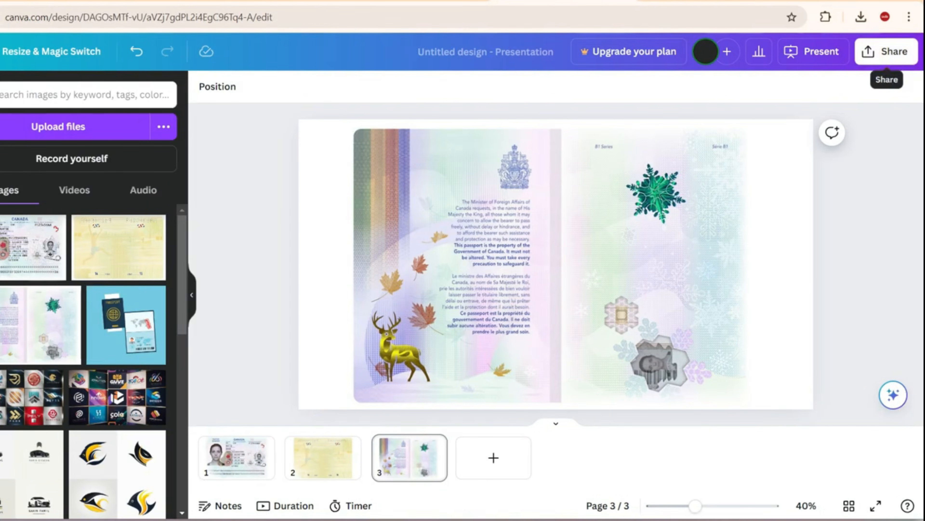
# Download all three pages of the design as a PDF Standard file.
pyautogui.click(886, 52)
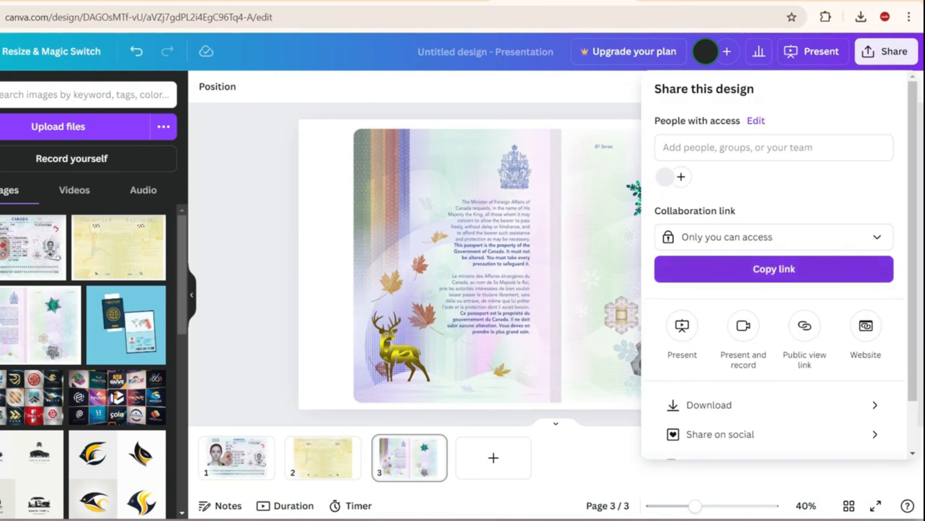
pyautogui.click(709, 405)
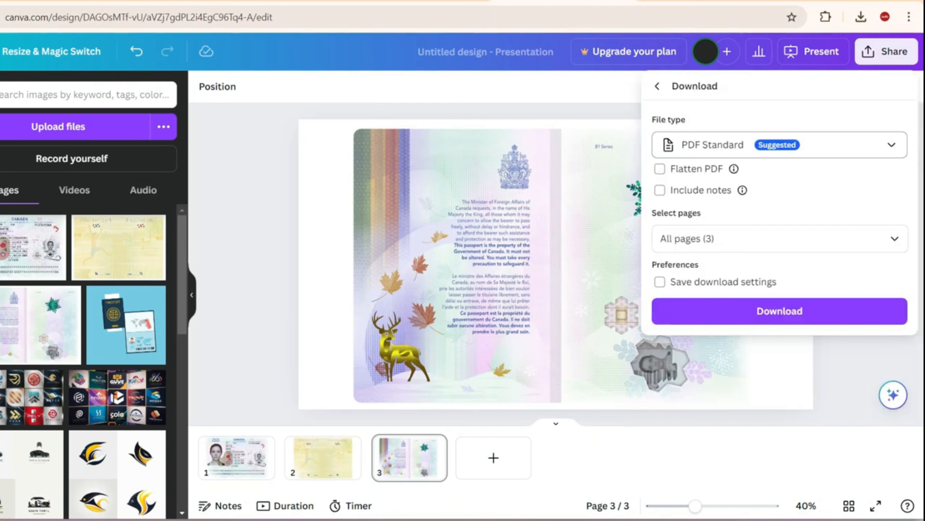
pyautogui.click(780, 145)
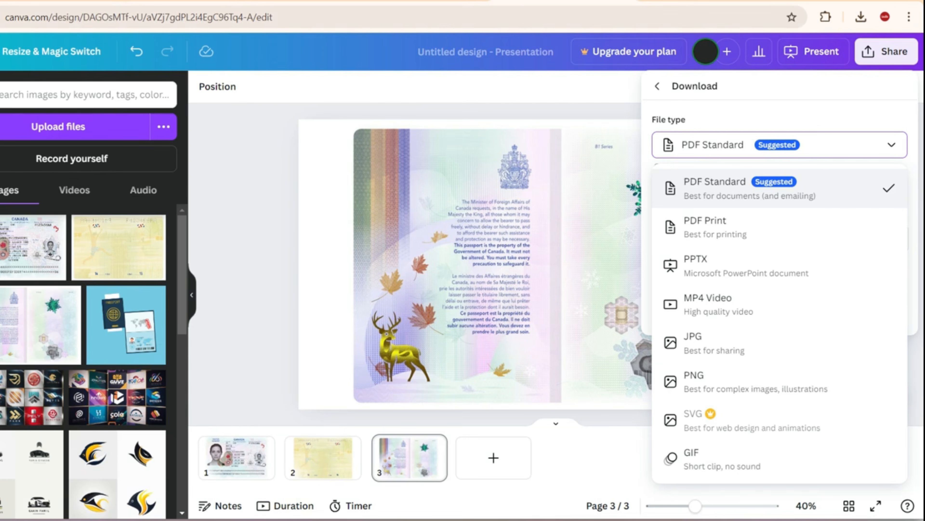
pyautogui.click(751, 188)
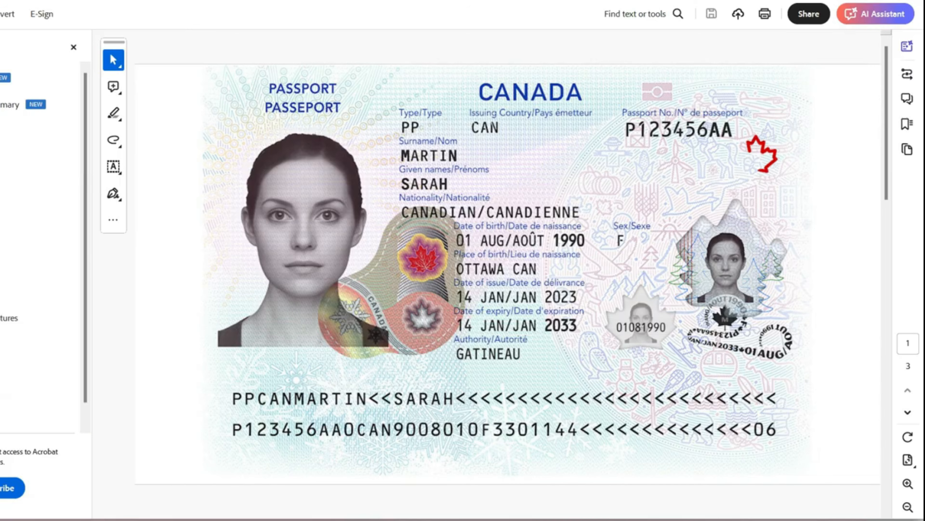
# Scroll through the three-page passport PDF in Acrobat to check it.
pyautogui.moveTo(886, 123)
pyautogui.mouseDown()
pyautogui.moveTo(887, 431)
pyautogui.moveTo(887, 123)
pyautogui.mouseUp()
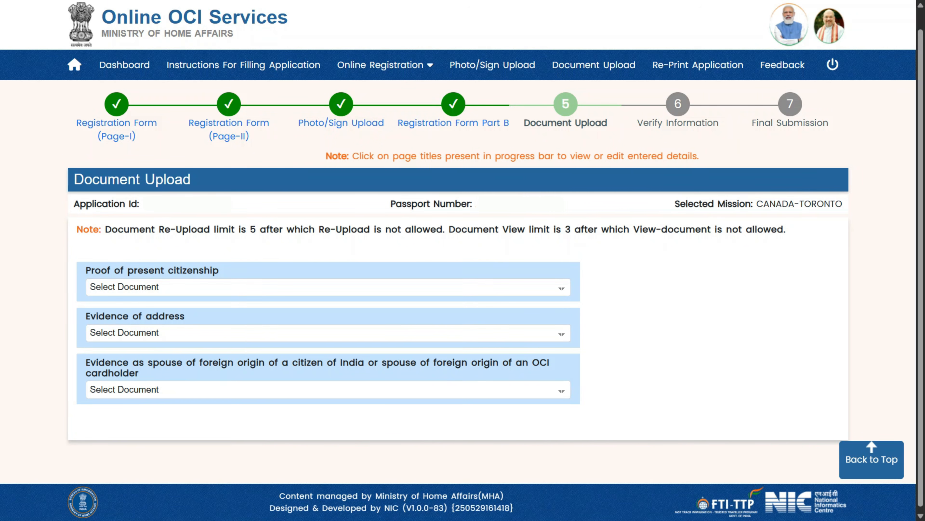
# Choose Cancelled/Surrendered Indian Passport, review the 1000KB PDF, no-password rules, and upload the passport PDF.
pyautogui.click(328, 287)
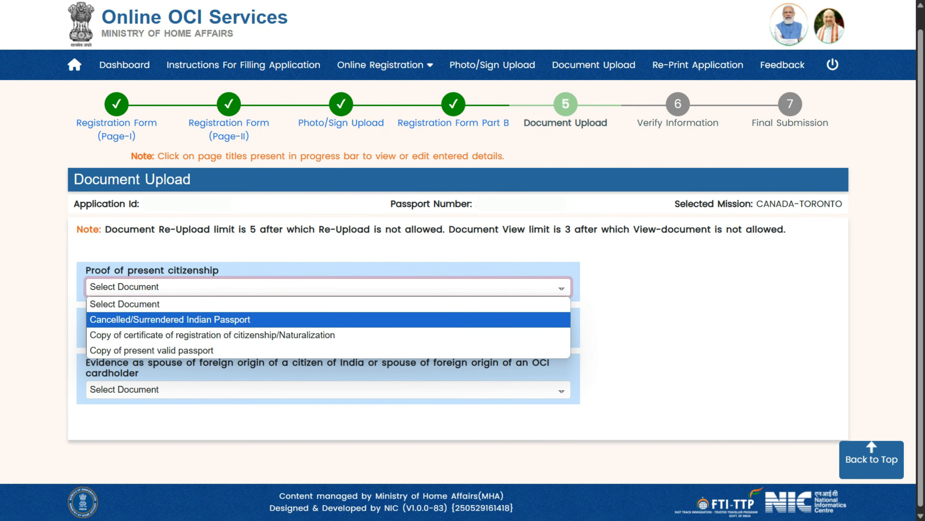
pyautogui.click(328, 320)
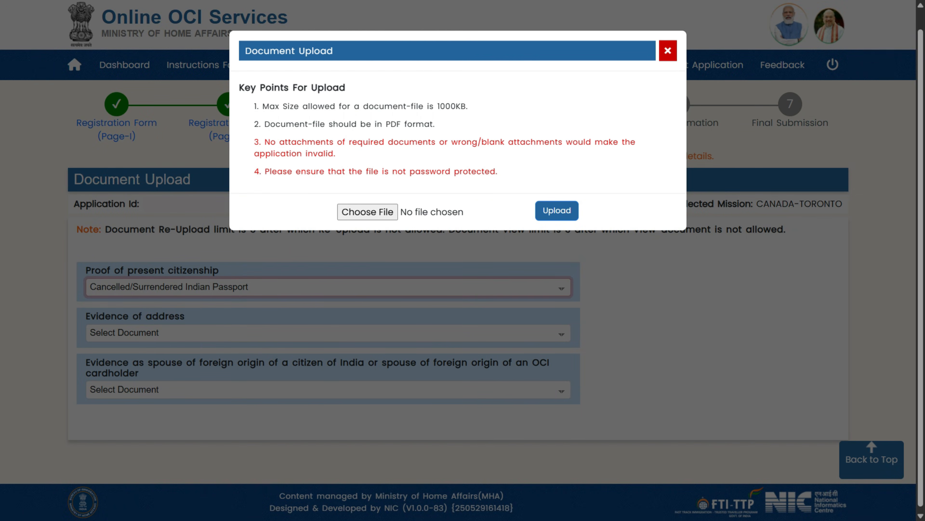
pyautogui.moveTo(275, 106); pyautogui.dragTo(468, 106)
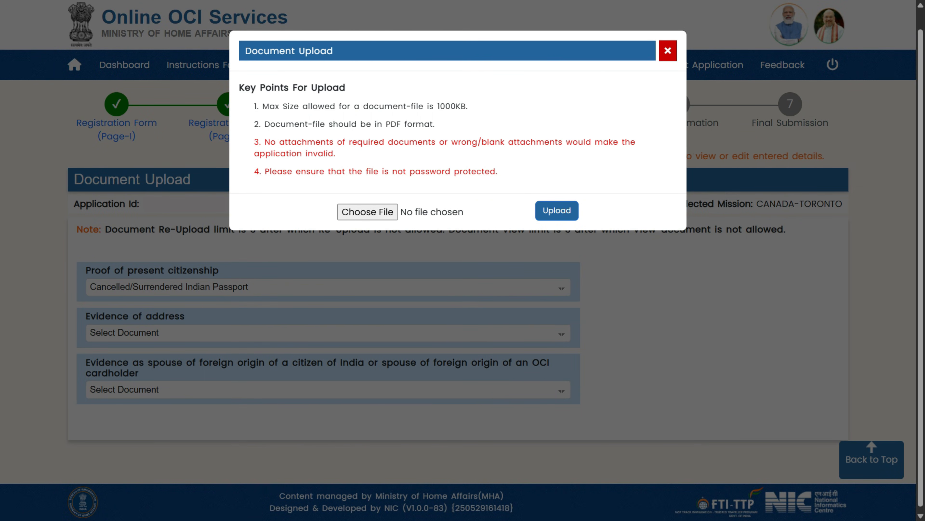
pyautogui.moveTo(382, 123); pyautogui.dragTo(435, 124)
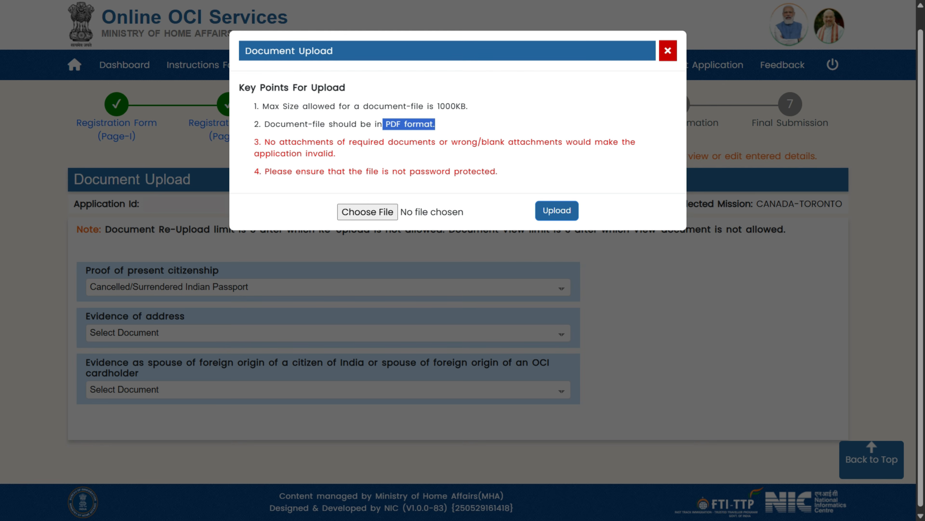
pyautogui.moveTo(265, 171); pyautogui.dragTo(496, 171)
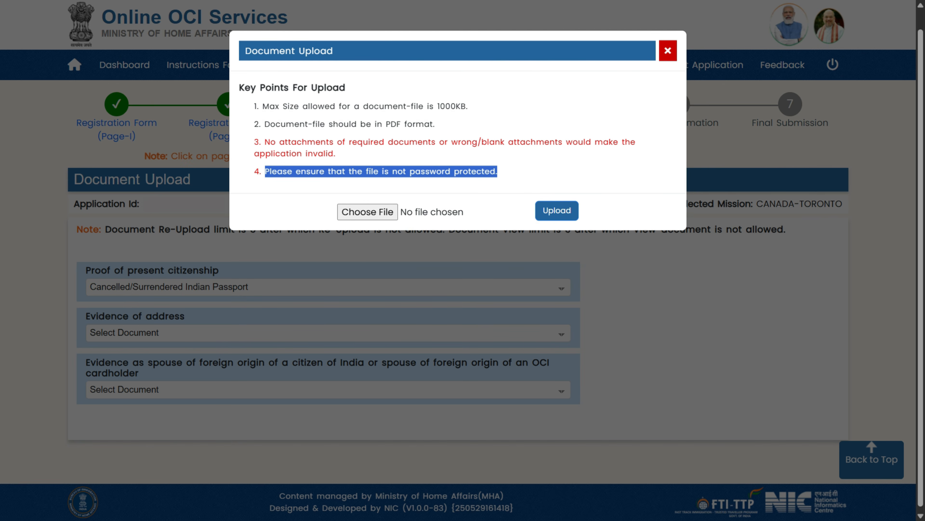
pyautogui.click(503, 172)
pyautogui.moveTo(445, 141); pyautogui.dragTo(563, 142)
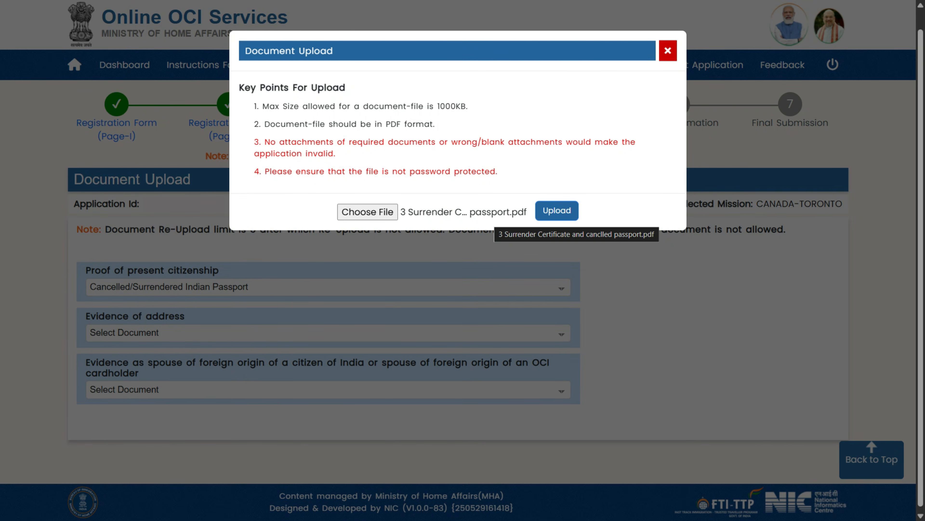
pyautogui.click(556, 210)
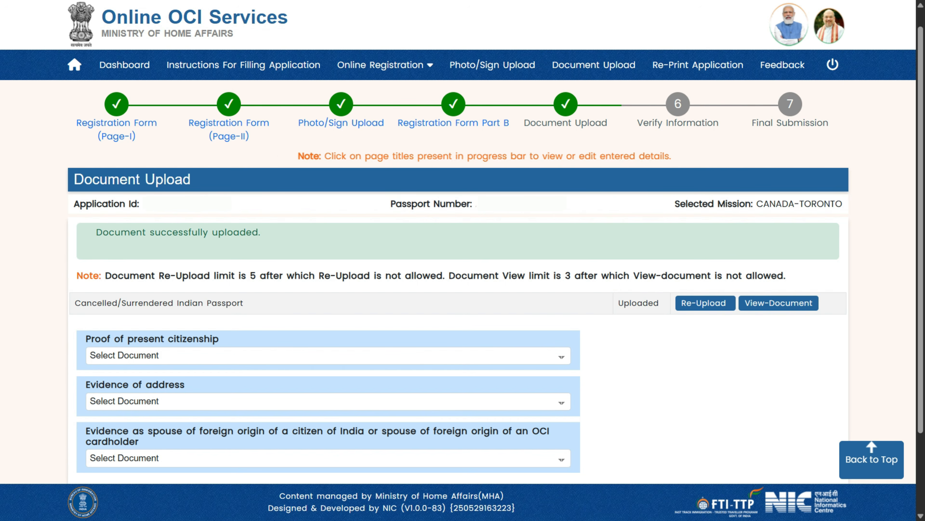
# Highlight the upload success message, then pick Copy of present valid passport as the citizenship proof type.
pyautogui.moveTo(95, 232); pyautogui.dragTo(262, 233)
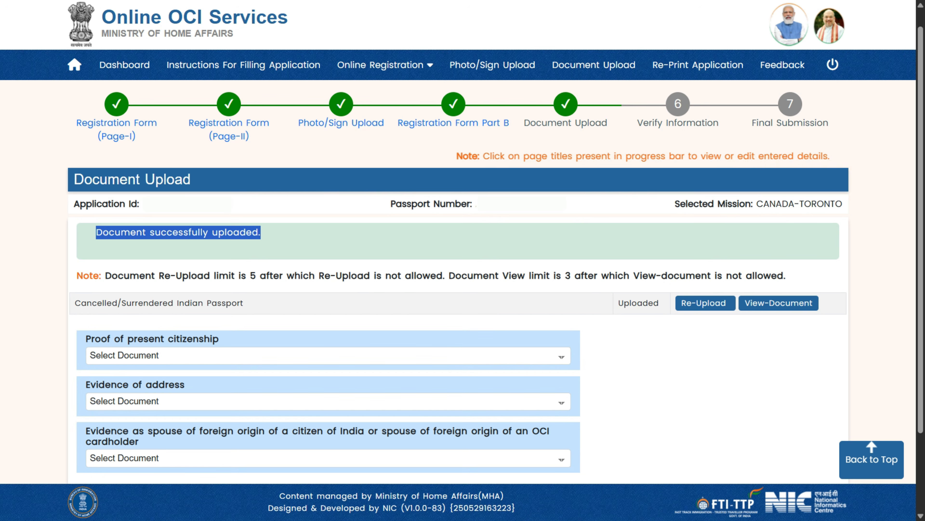
pyautogui.click(328, 356)
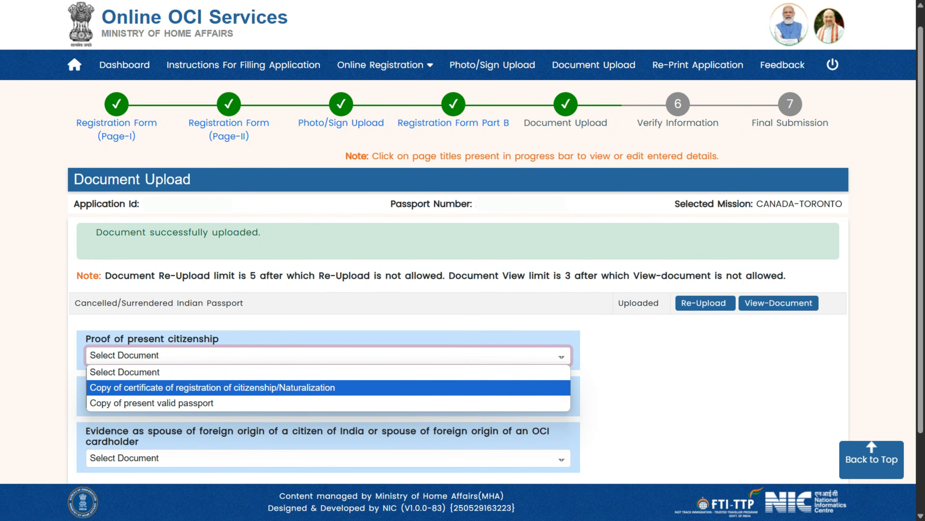
pyautogui.click(328, 388)
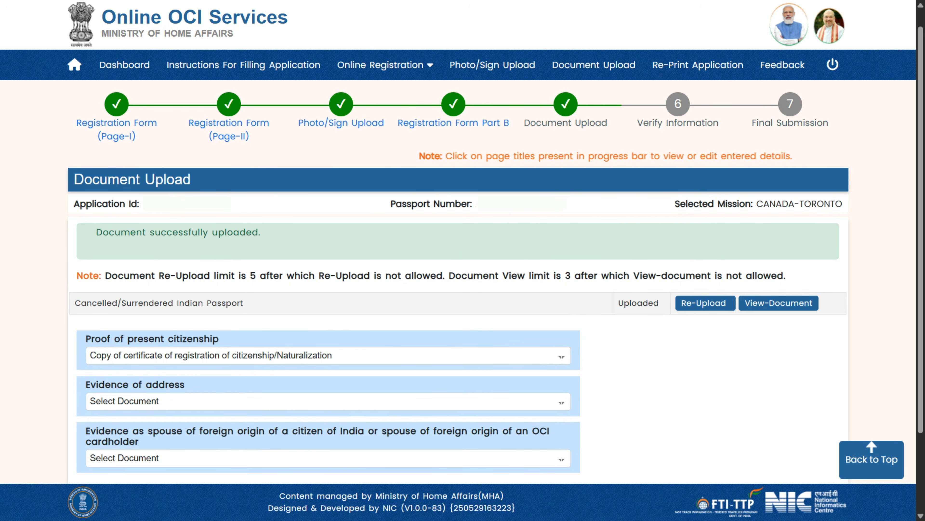
pyautogui.click(328, 356)
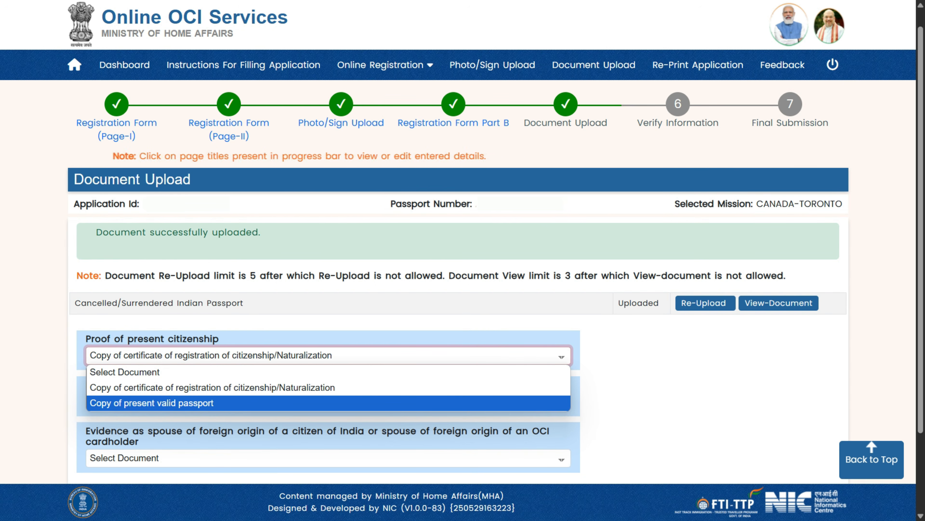
pyautogui.press('Return')
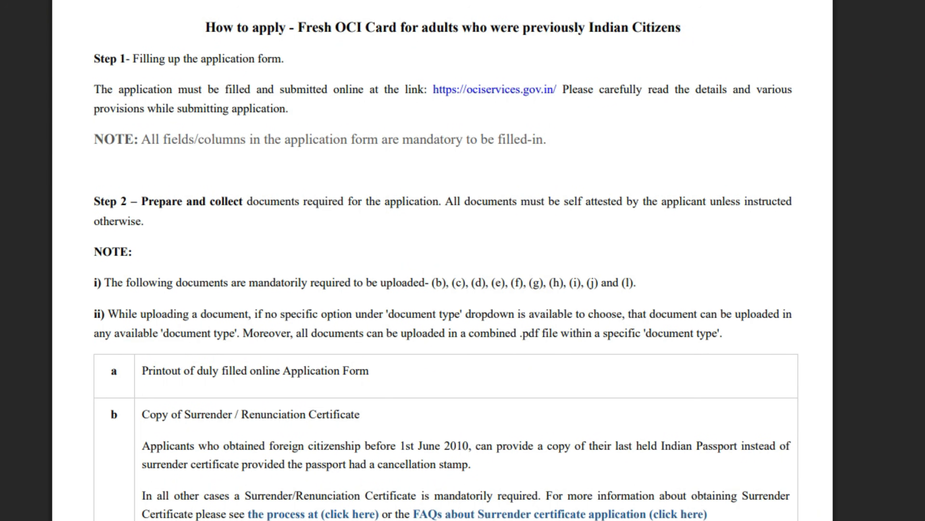
# Highlight note ii) saying all documents may be combined into one PDF.
pyautogui.moveTo(107, 314); pyautogui.dragTo(723, 332)
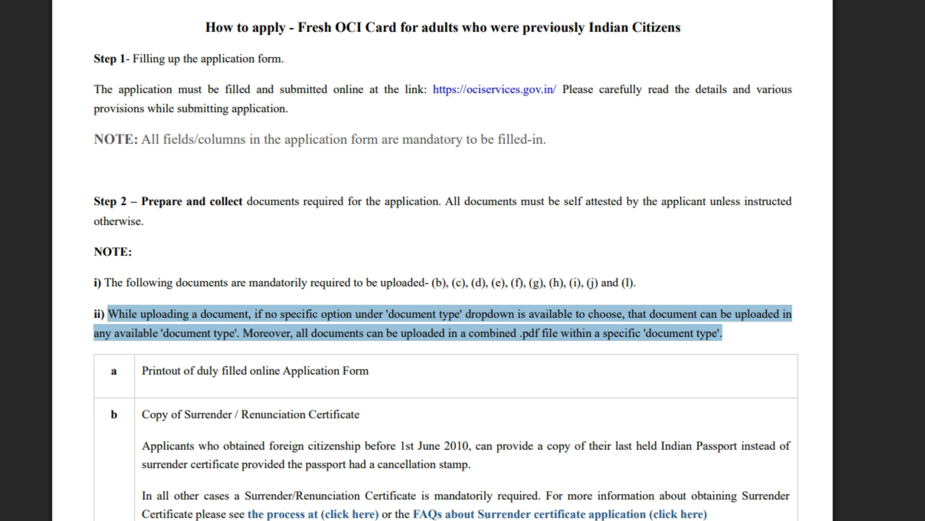